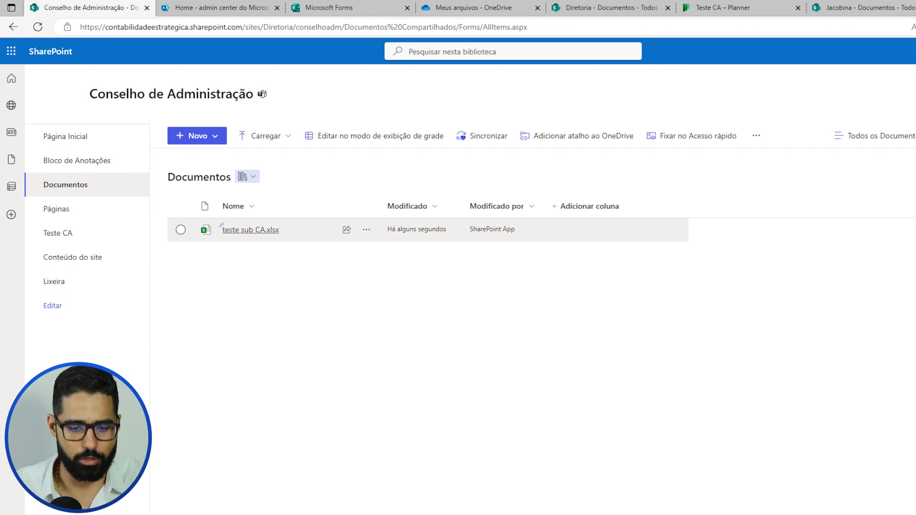
# - Create a Forms for Excel file named "teste CA new" in the Conselho de Administração site's Documents library
pyautogui.click(210, 136)
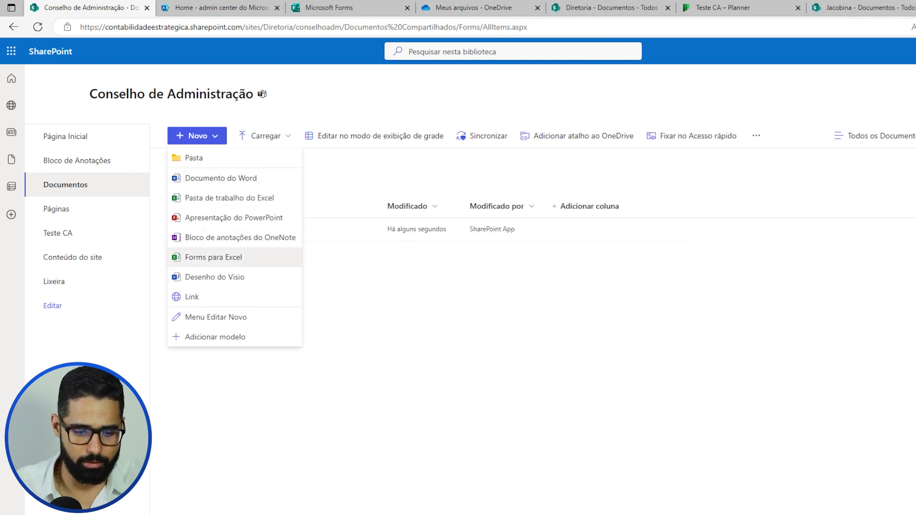
pyautogui.click(213, 257)
pyautogui.write('te')
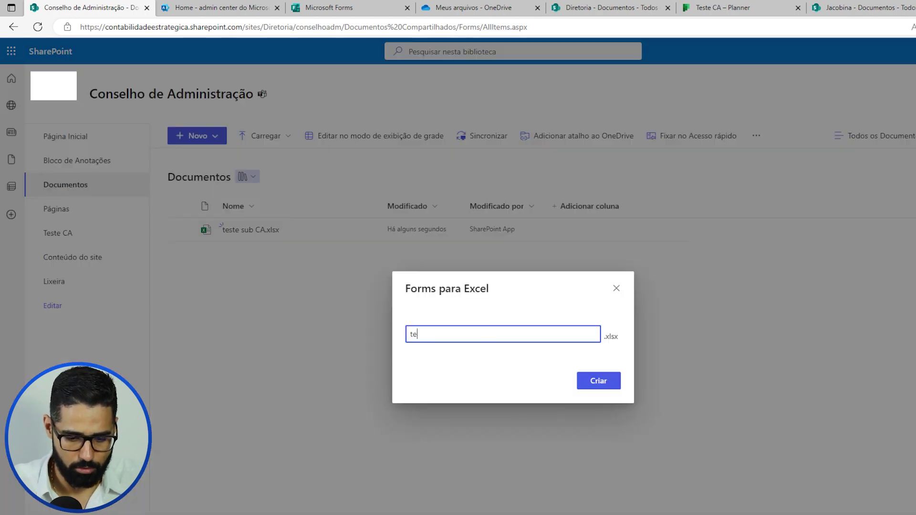
pyautogui.write('ste CA ')
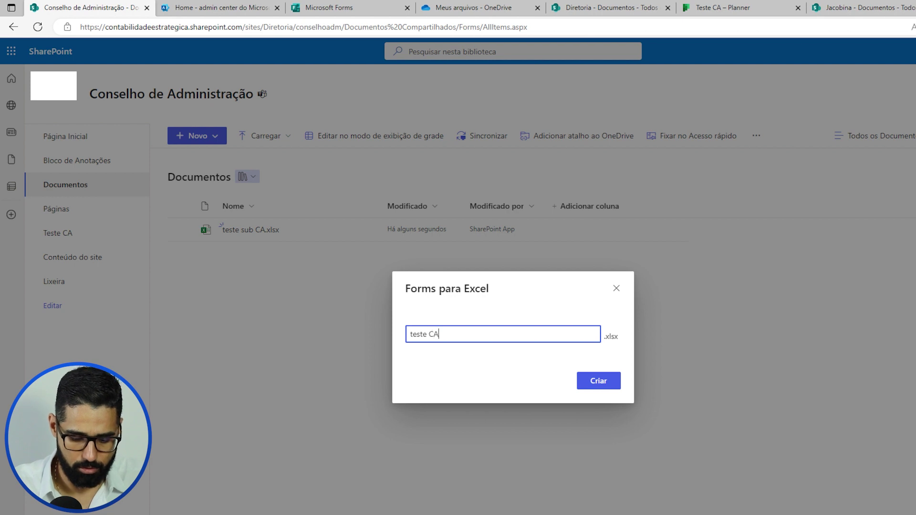
pyautogui.write('new')
pyautogui.press('Return')
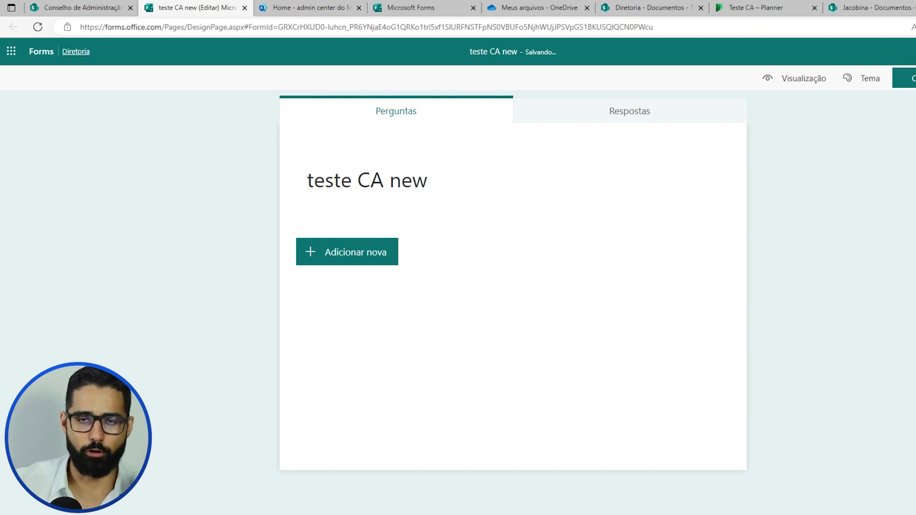
# - Open the Diretoria group's forms page from the new form to check which forms it lists
pyautogui.click(76, 51)
pyautogui.press('Return')
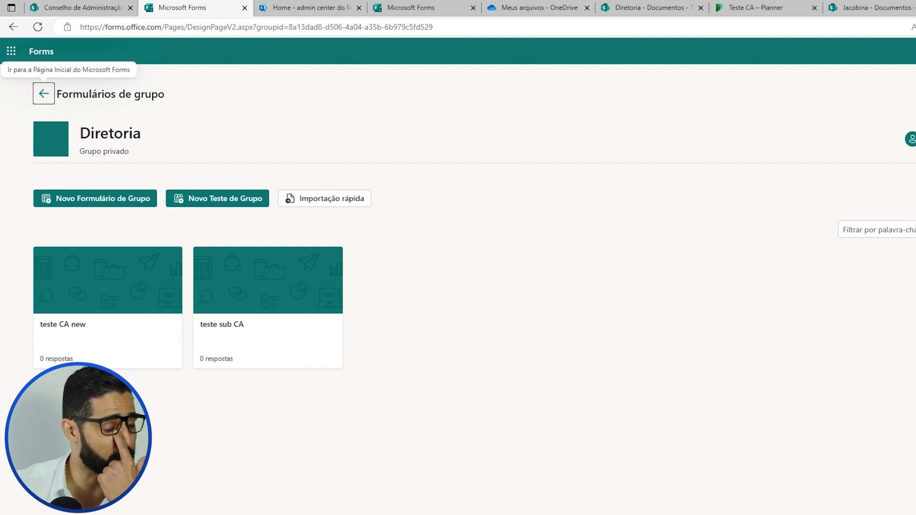
pyautogui.click(756, 8)
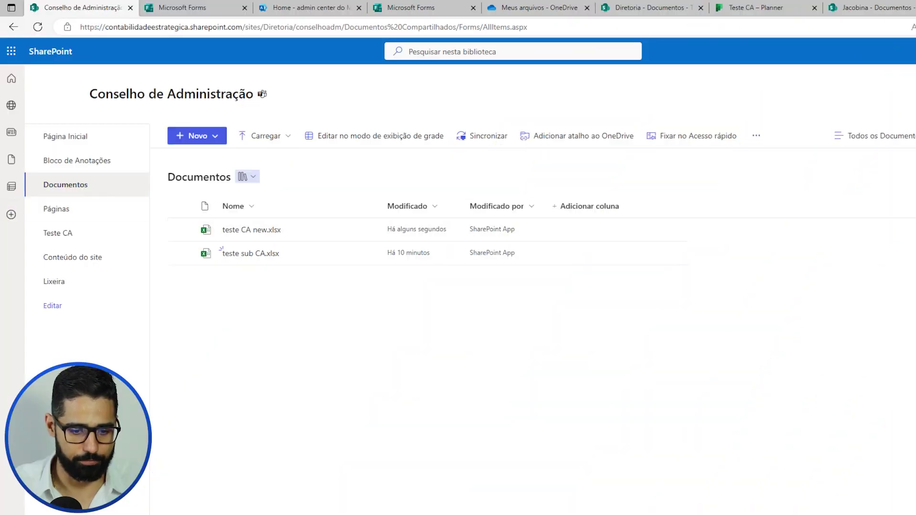
# - Create a folder named "teste pasta CA" in the Conselho de Administração Documents library
pyautogui.click(197, 136)
pyautogui.click(193, 158)
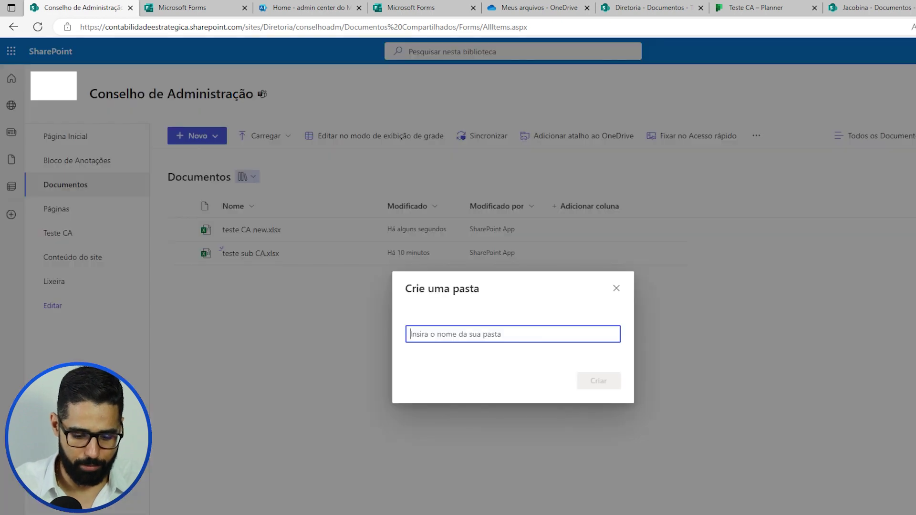
pyautogui.write('teste pasta CA')
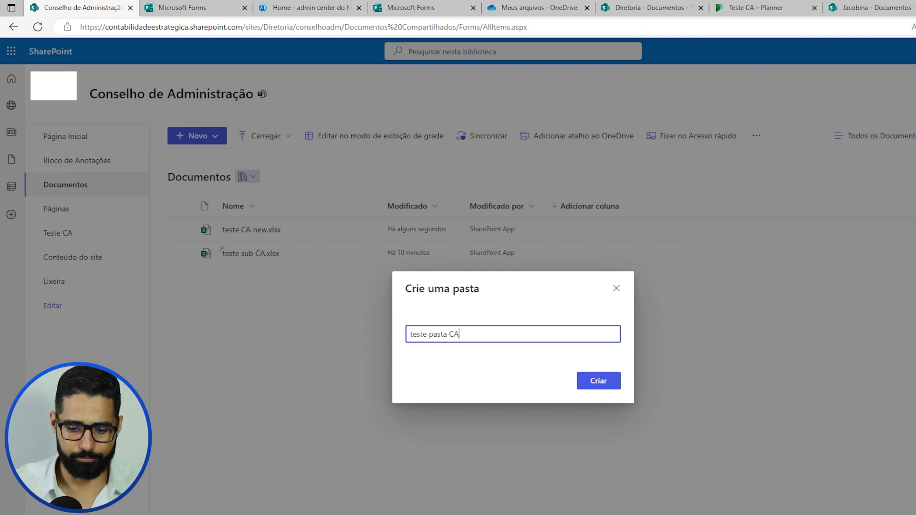
pyautogui.click(598, 381)
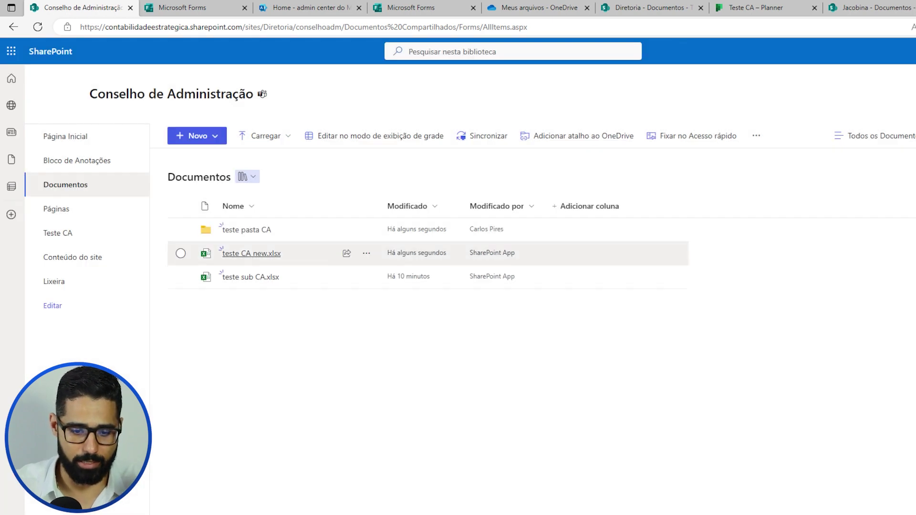
# - Open the teste pasta CA folder and create a Forms for Excel file named "teste" inside it
pyautogui.click(246, 230)
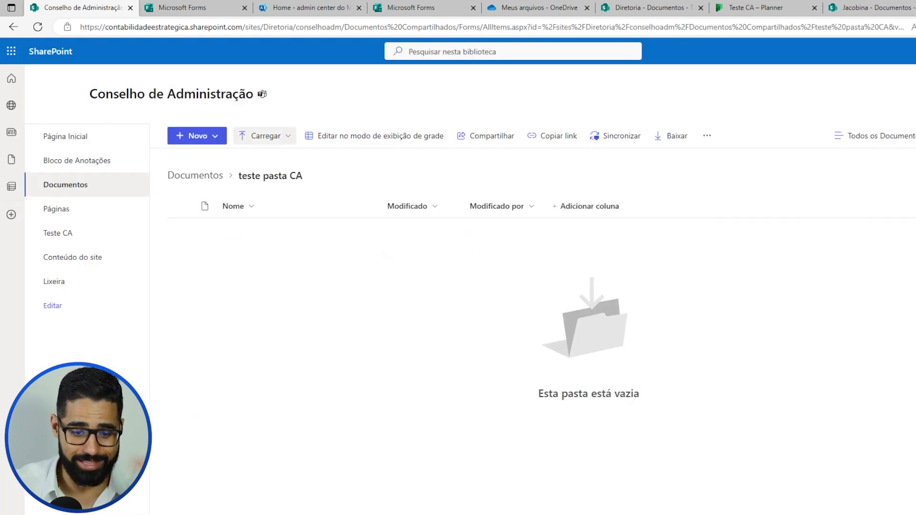
pyautogui.click(197, 136)
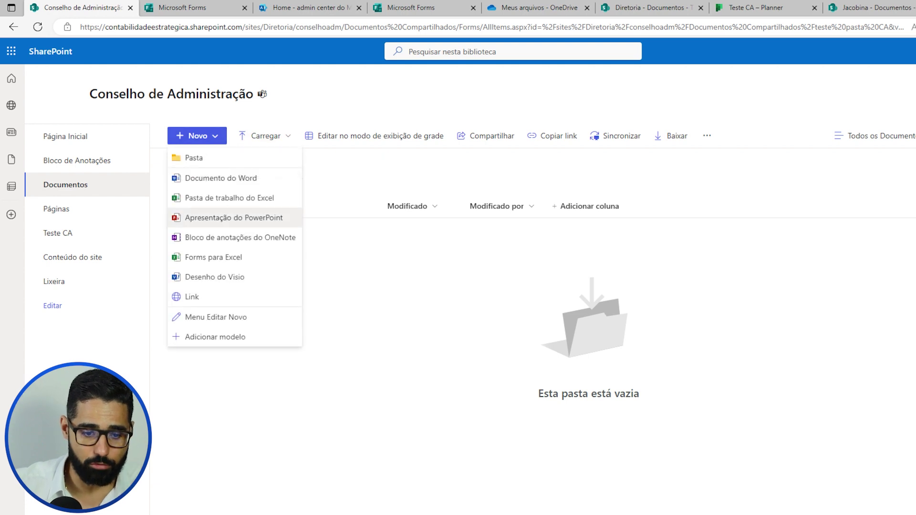
pyautogui.click(213, 257)
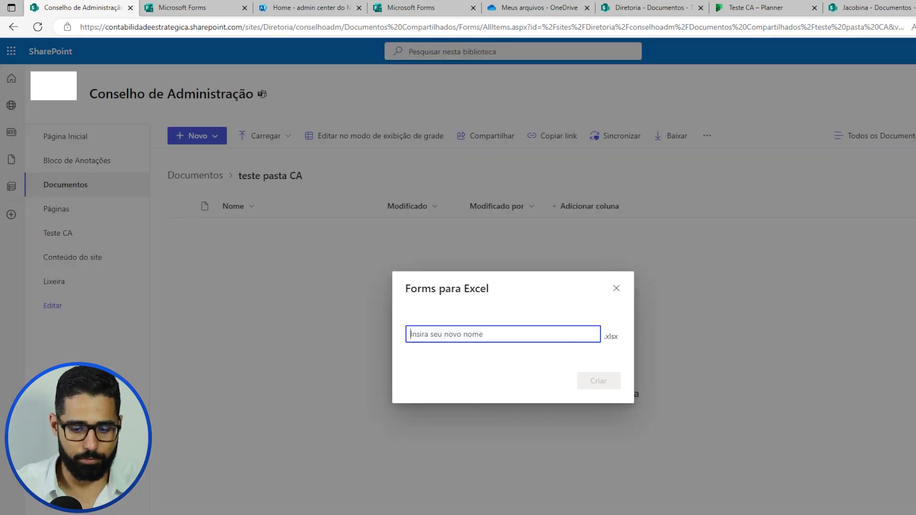
pyautogui.write('teste')
pyautogui.press('Return')
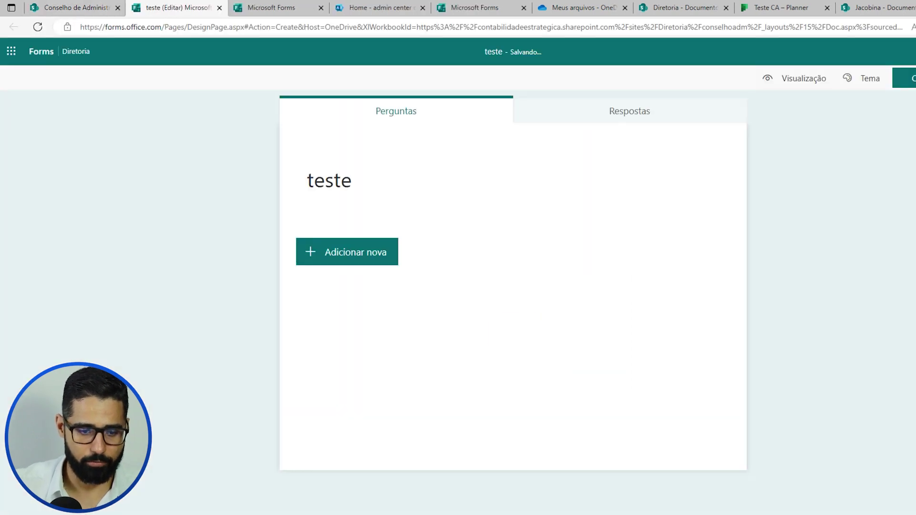
# - Create a blank Excel workbook in the teste pasta CA folder
pyautogui.hotkey('ctrl', 'shift', 'Tab')
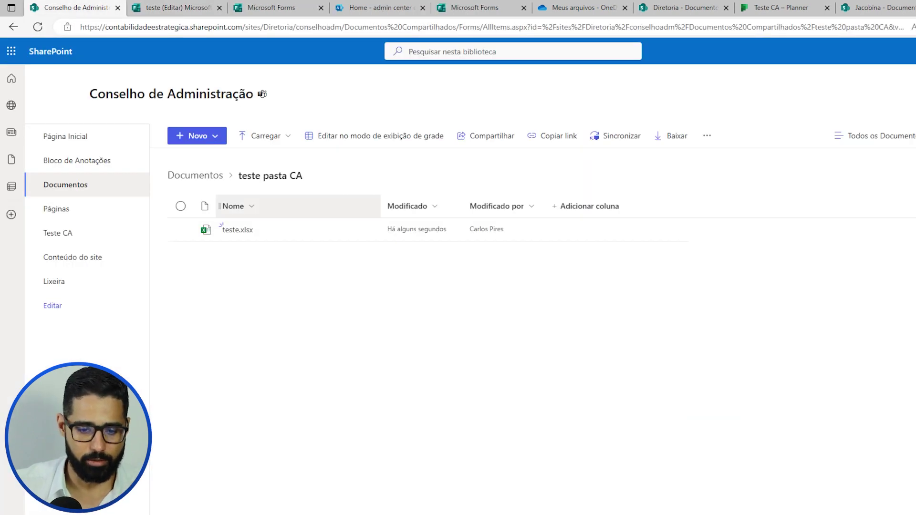
pyautogui.click(197, 136)
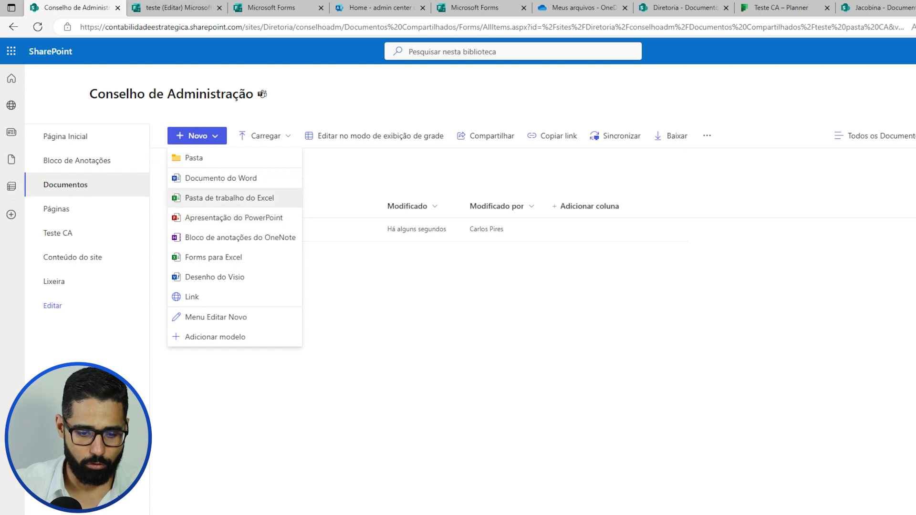
pyautogui.click(229, 198)
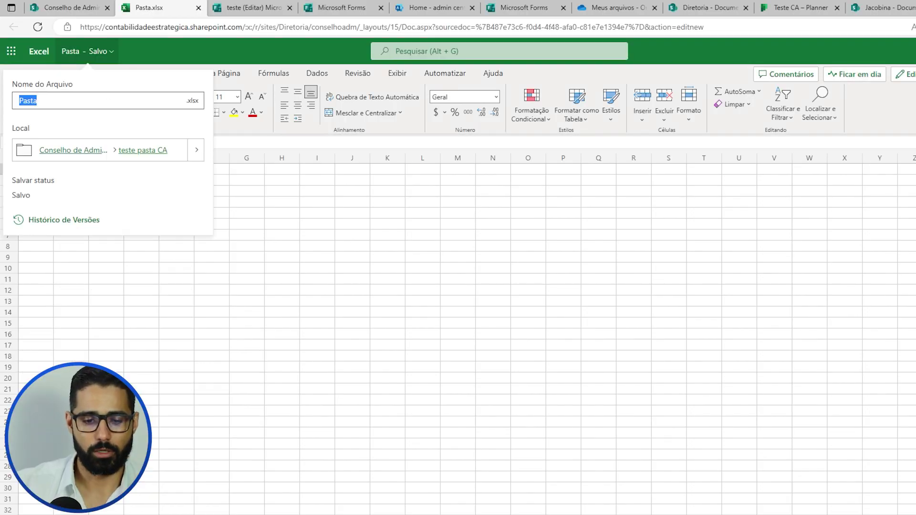
# - Return to the teste pasta CA folder and review the types of items that can be created there
pyautogui.click(253, 8)
pyautogui.click(342, 8)
pyautogui.hotkey('ctrl', 'shift', 'Tab')
pyautogui.hotkey('ctrl', 'shift', 'Tab')
pyautogui.hotkey('ctrl', 'shift', 'Tab')
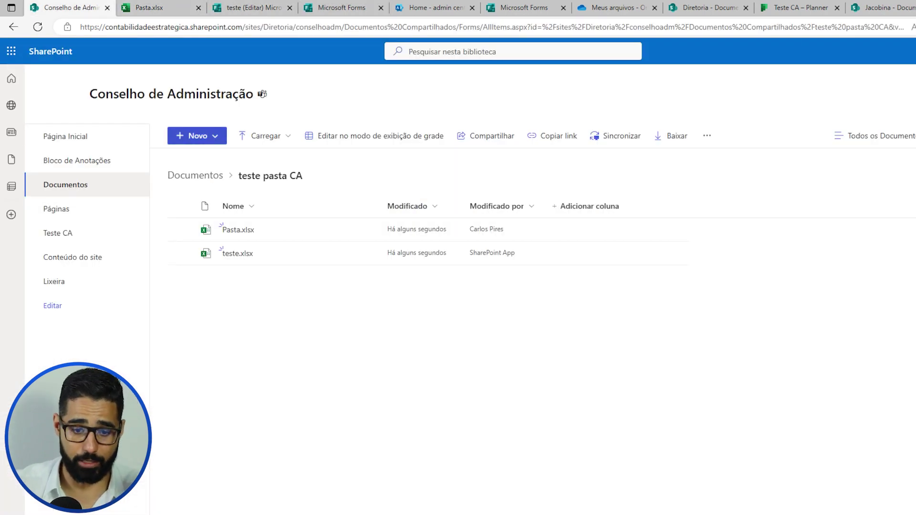
pyautogui.hotkey('alt', 'n')
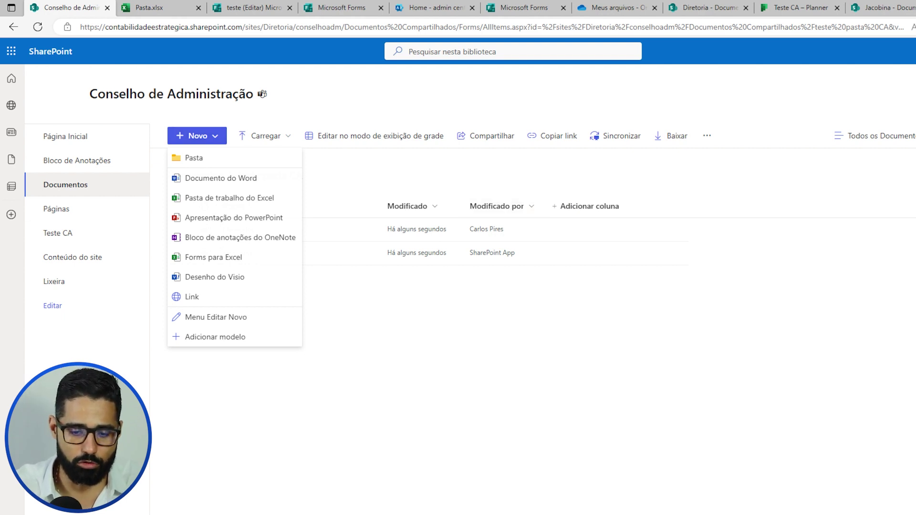
pyautogui.press('Escape')
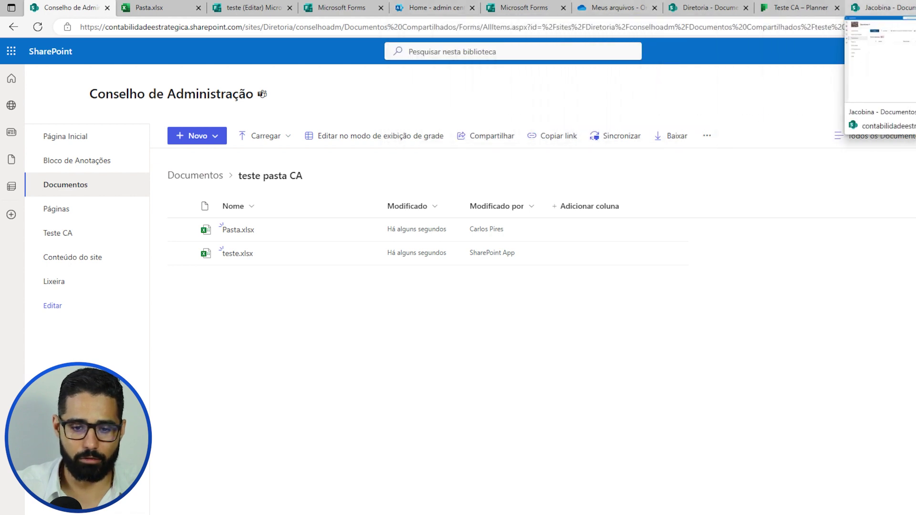
# - Switch to the Microsoft 365 admin center, open the SharePoint admin center and list the active sites
pyautogui.click(432, 7)
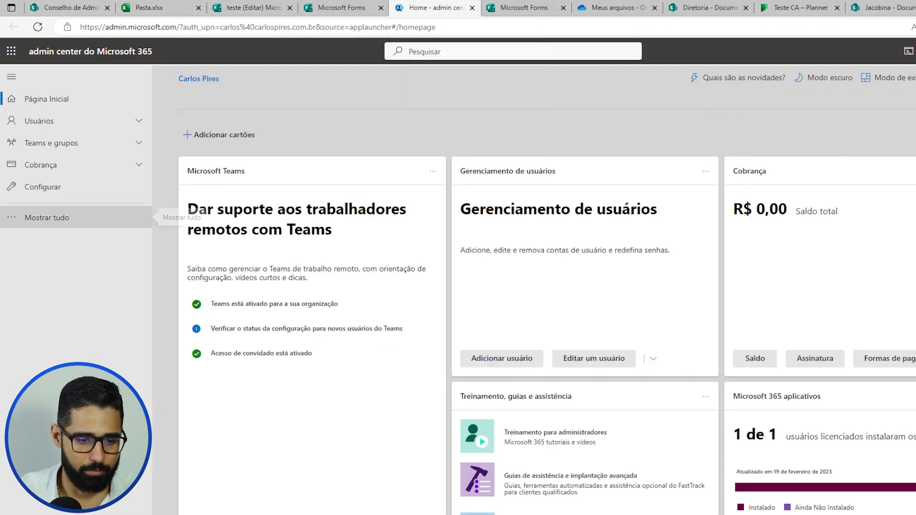
pyautogui.click(47, 218)
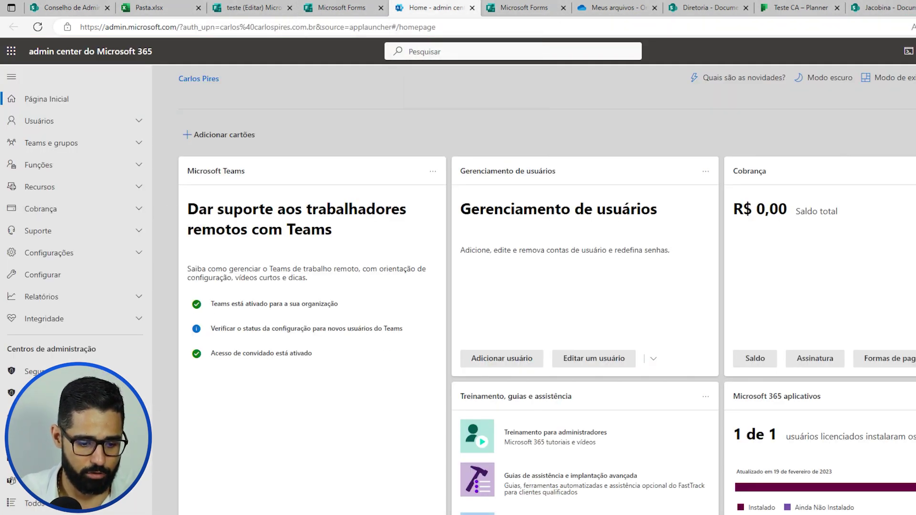
pyautogui.click(40, 458)
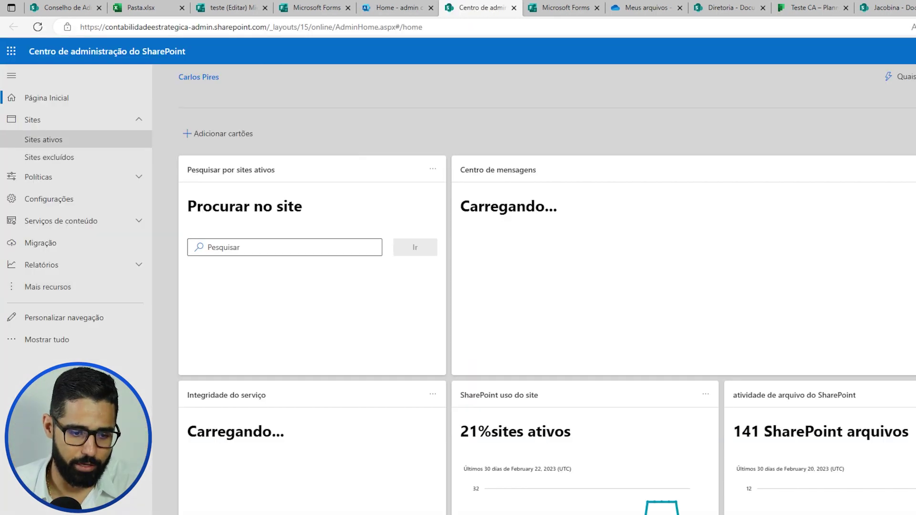
pyautogui.click(44, 139)
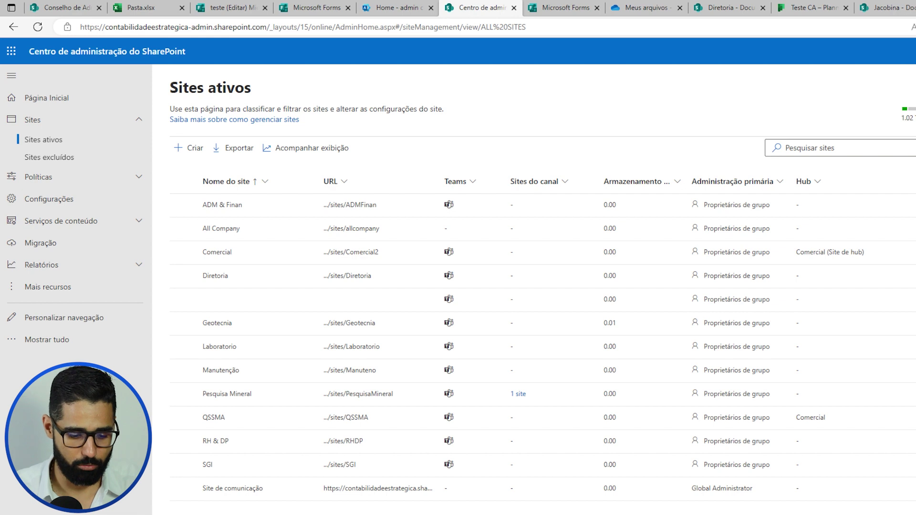
# - Expand the Pesquisa Mineral team in Teams and view that site's channel sites in the SharePoint admin center
pyautogui.hotkey('alt', 'Tab')
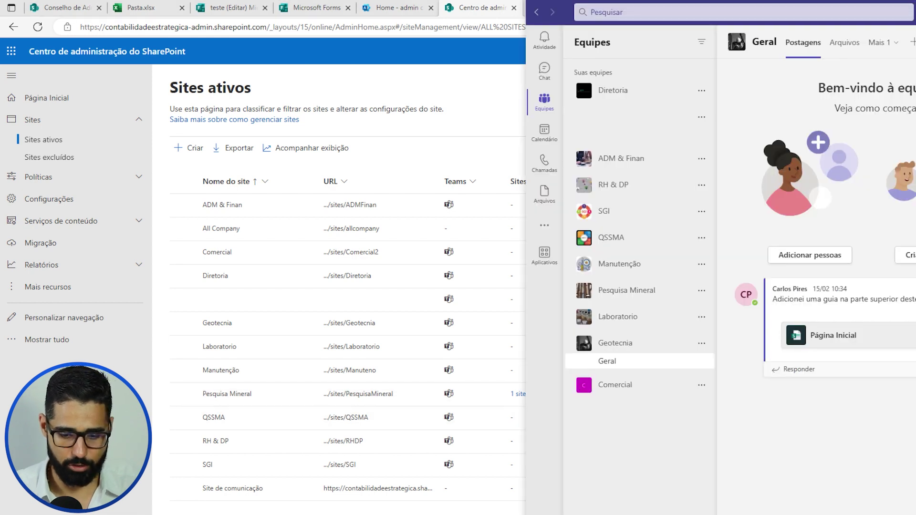
pyautogui.click(626, 290)
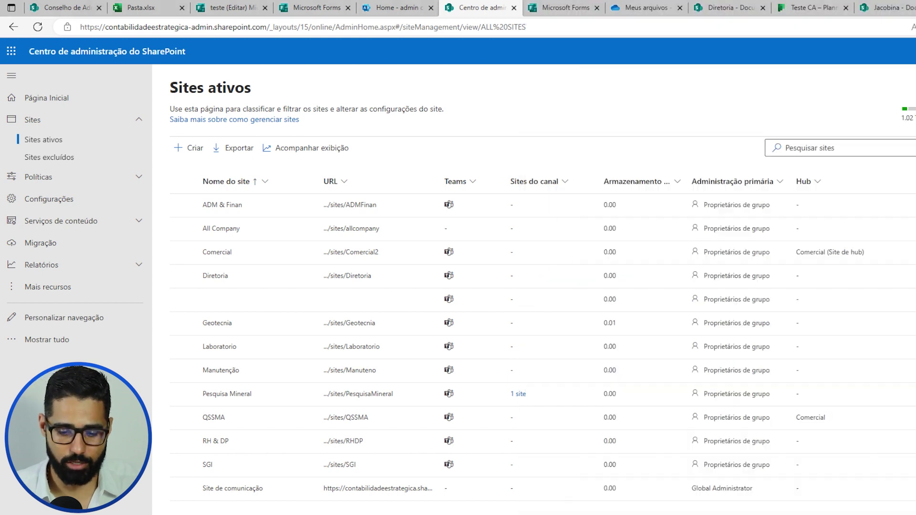
pyautogui.hotkey('alt', 'Tab')
pyautogui.click(518, 394)
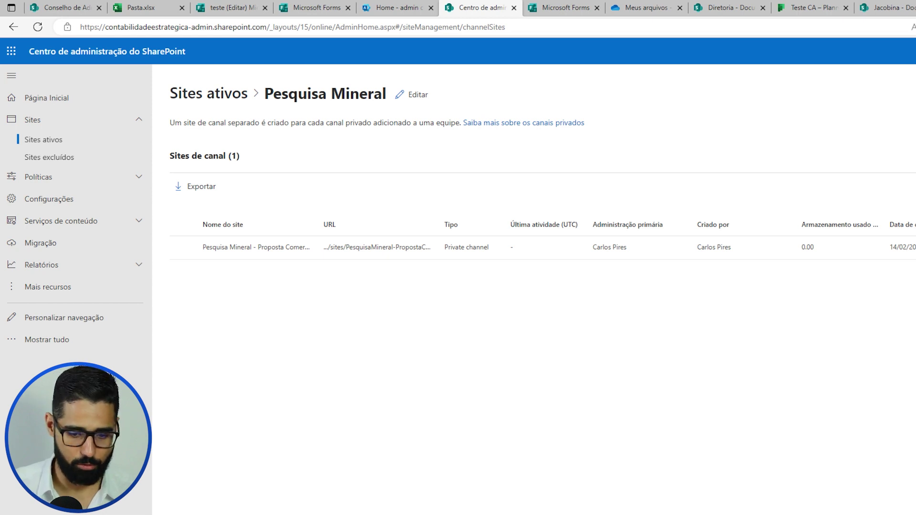
# - Open the Pesquisa Mineral team's Geral channel in Teams and view its General document folder in SharePoint
pyautogui.hotkey('alt', 'Tab')
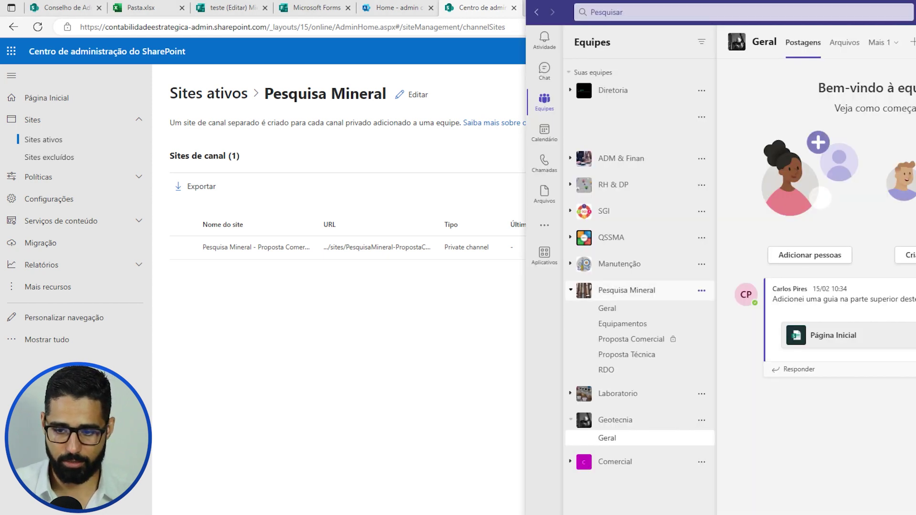
pyautogui.click(607, 308)
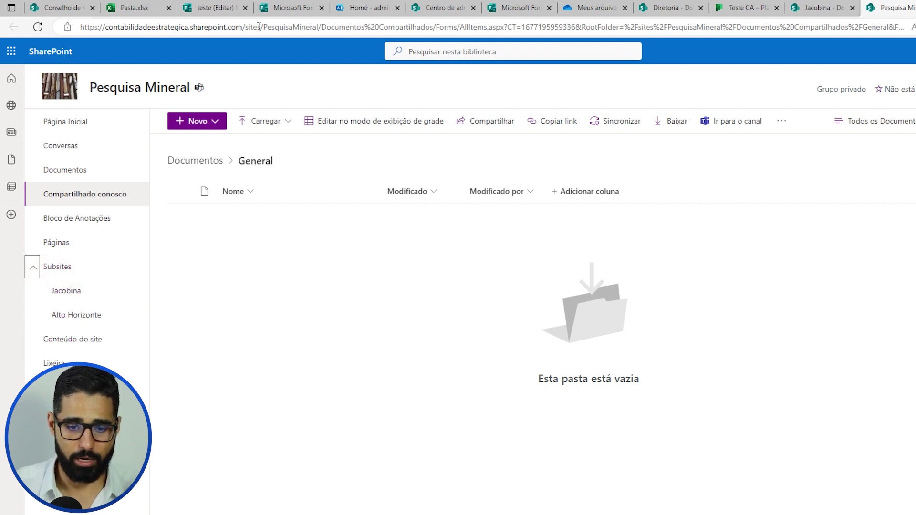
# - Return to the active sites in the SharePoint admin center and show the hub options for the Pesquisa Mineral site
pyautogui.click(362, 8)
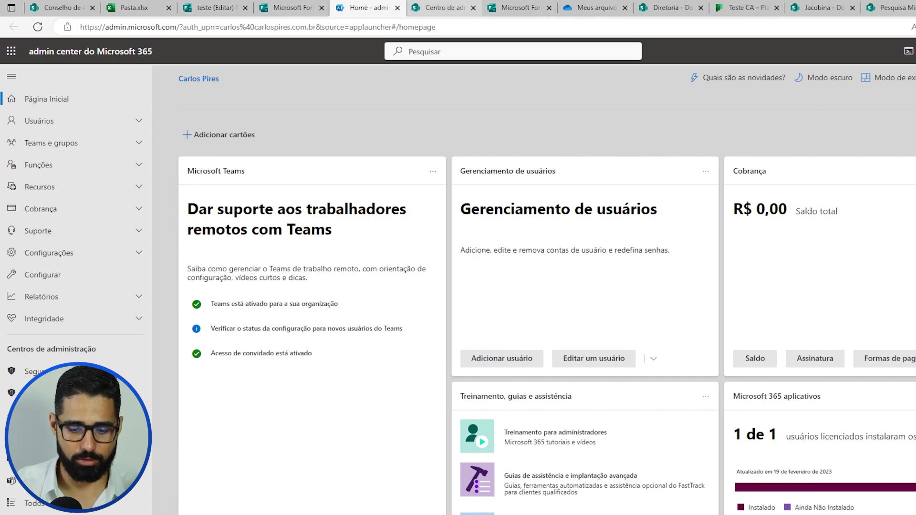
pyautogui.click(439, 8)
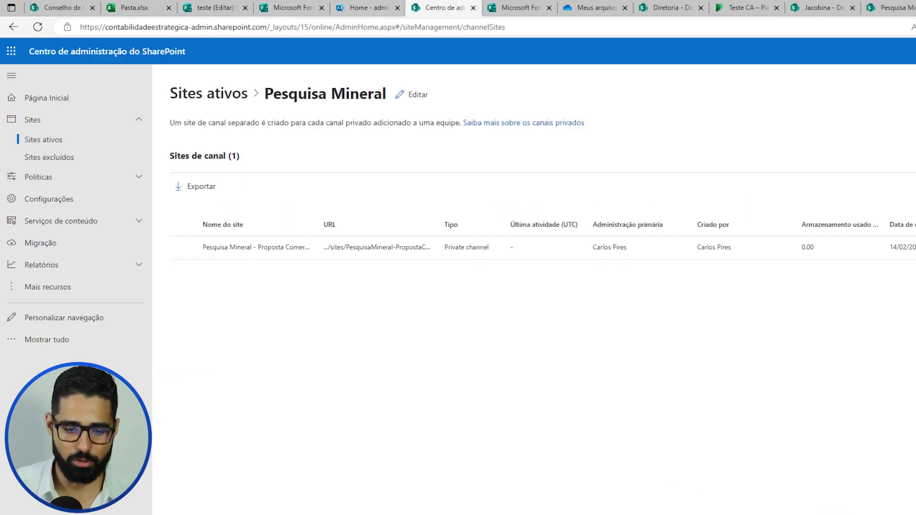
pyautogui.click(209, 93)
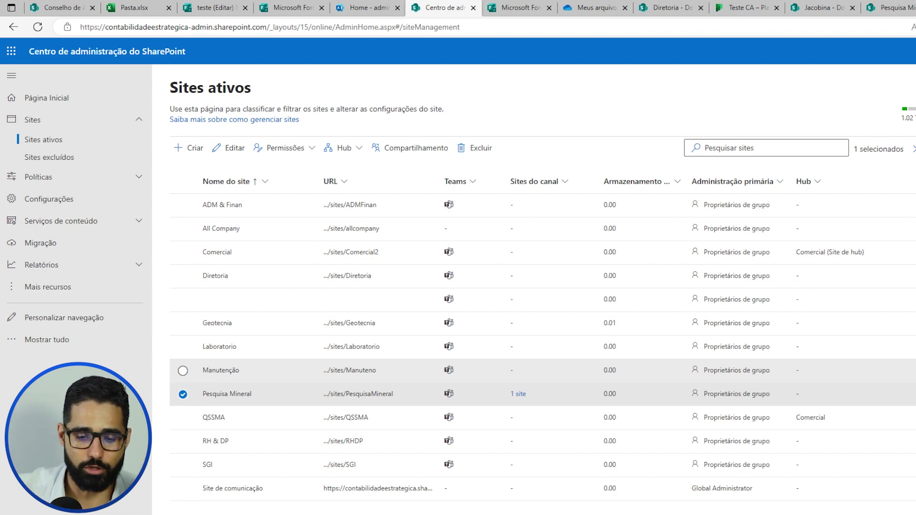
pyautogui.click(341, 148)
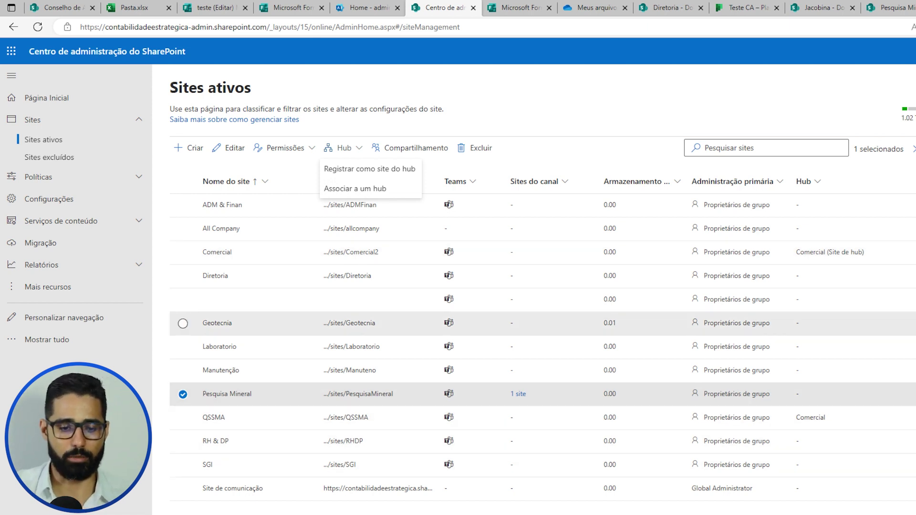
# - Open the Comercial site's details and view its hub registration and hub site settings
pyautogui.click(218, 252)
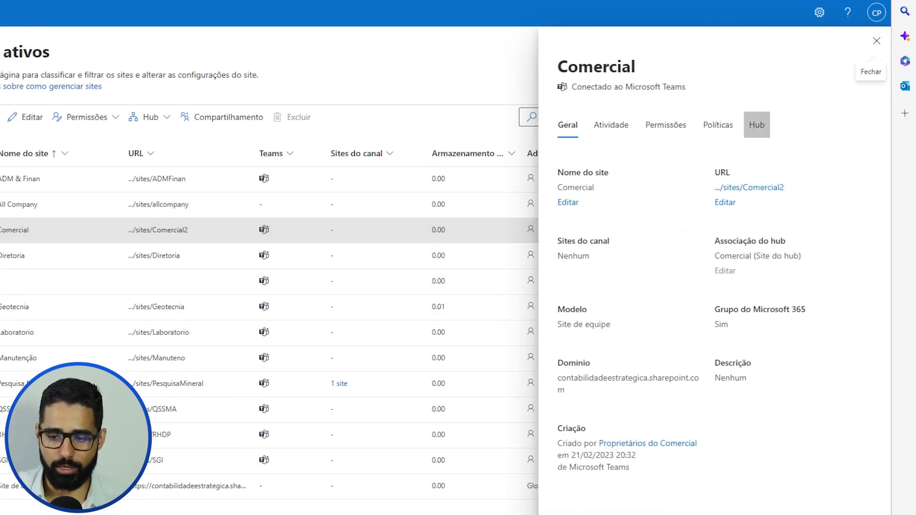
pyautogui.click(757, 124)
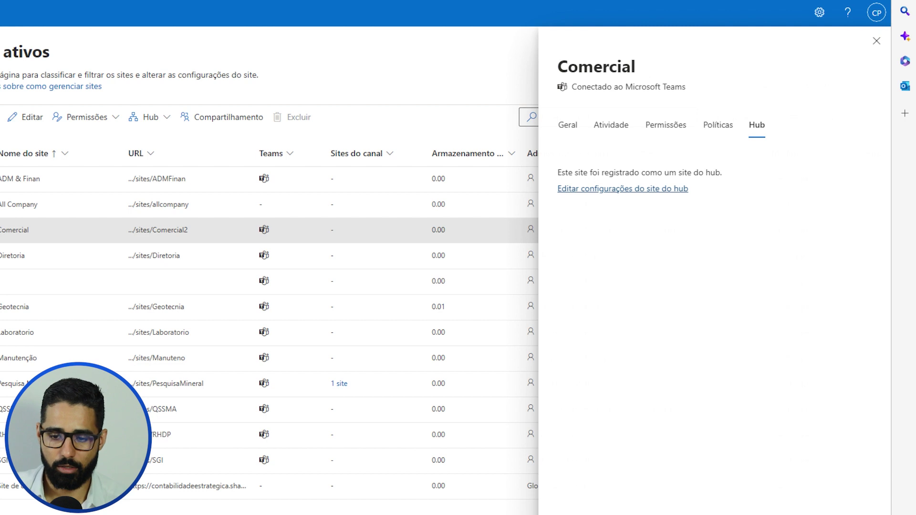
pyautogui.click(623, 189)
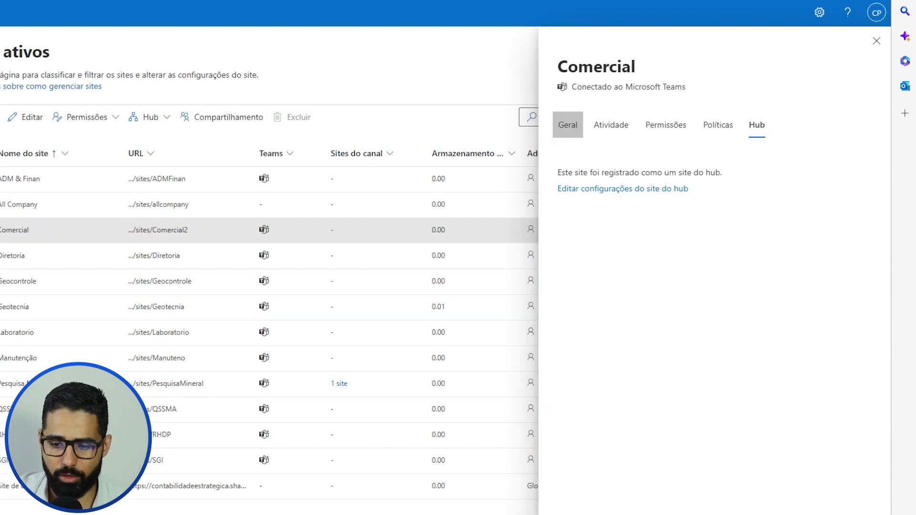
# - View the Comercial site's general details, including its hub association, and close the details pane
pyautogui.click(568, 124)
pyautogui.click(749, 188)
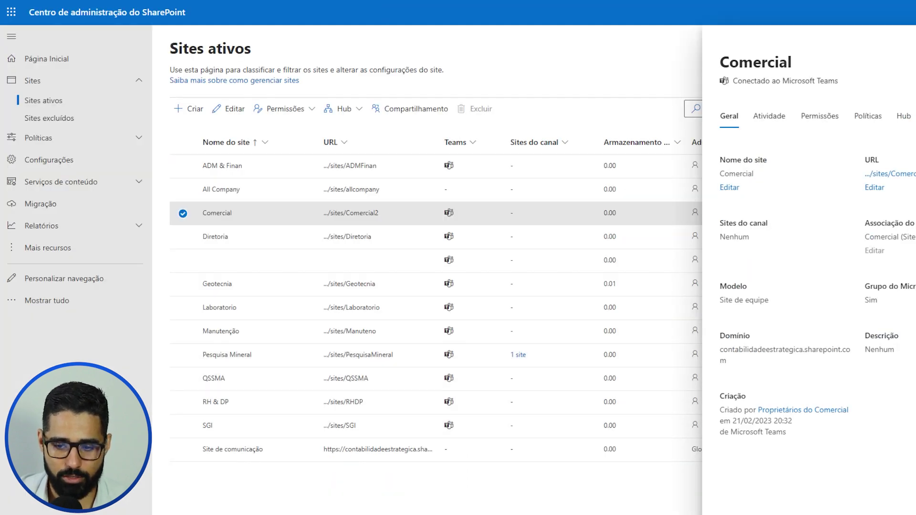
pyautogui.press('Escape')
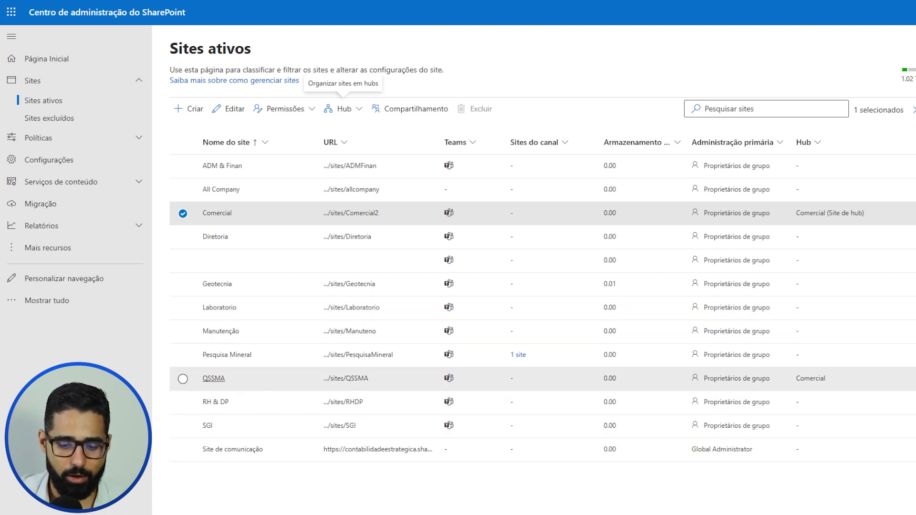
# - Open the QSSMA site's details, view its URL and hub association, and close the details pane
pyautogui.click(214, 378)
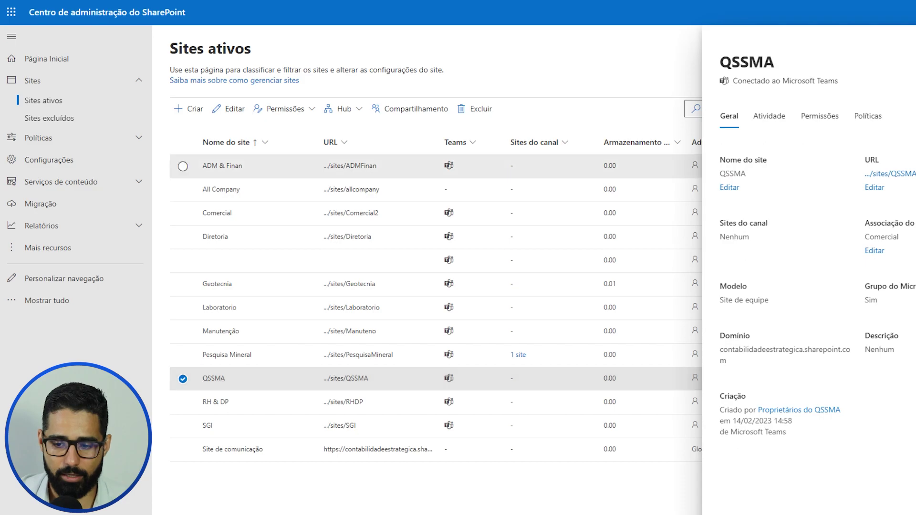
pyautogui.click(890, 173)
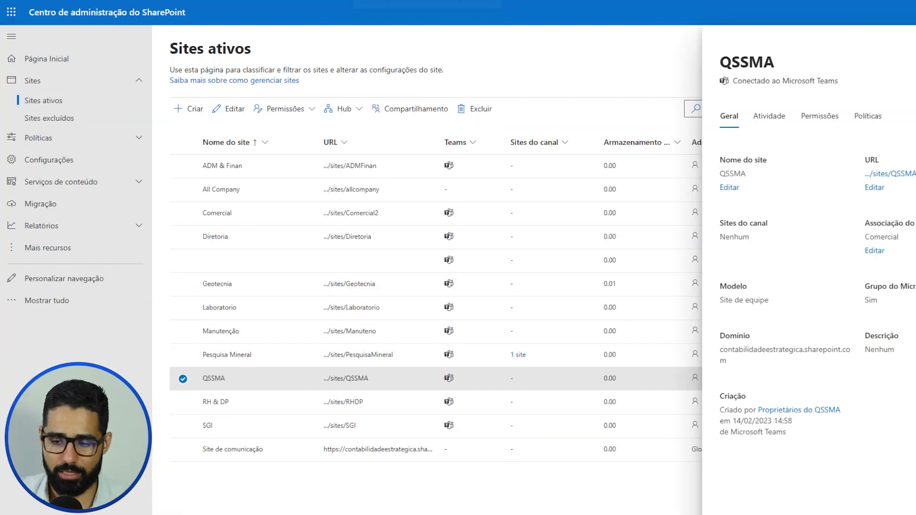
pyautogui.press('Escape')
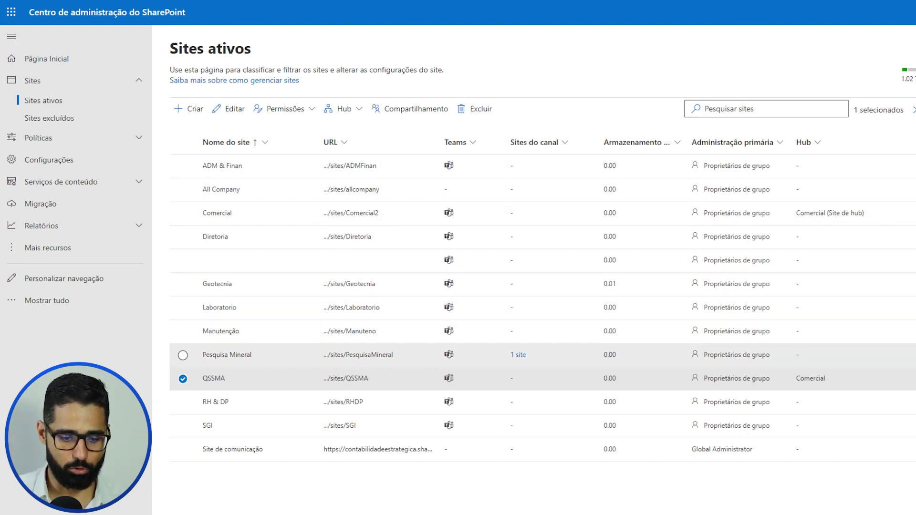
# - Switch to the mind-mapping application and change the central topic's text to "Empresa", followed by a line break
pyautogui.hotkey('ctrl', 'shift', 'Tab')
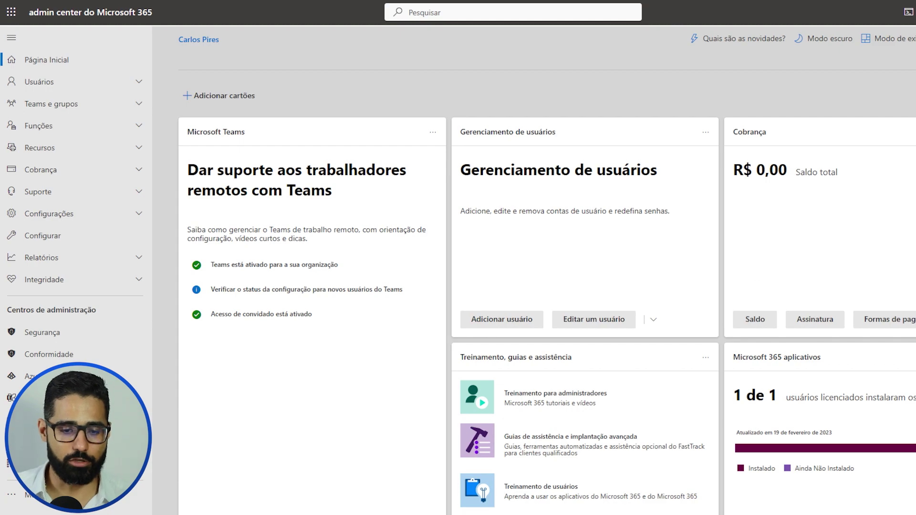
pyautogui.hotkey('ctrl', 'shift', 'Tab')
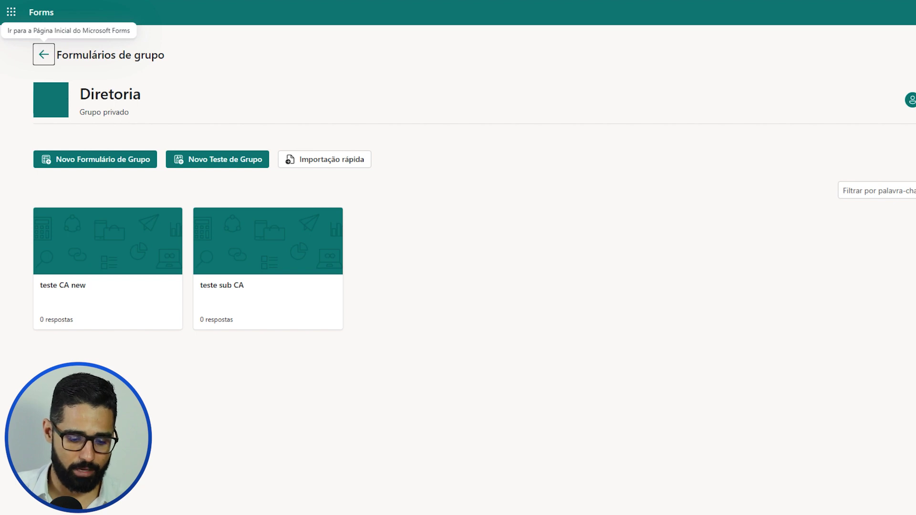
pyautogui.press('super')
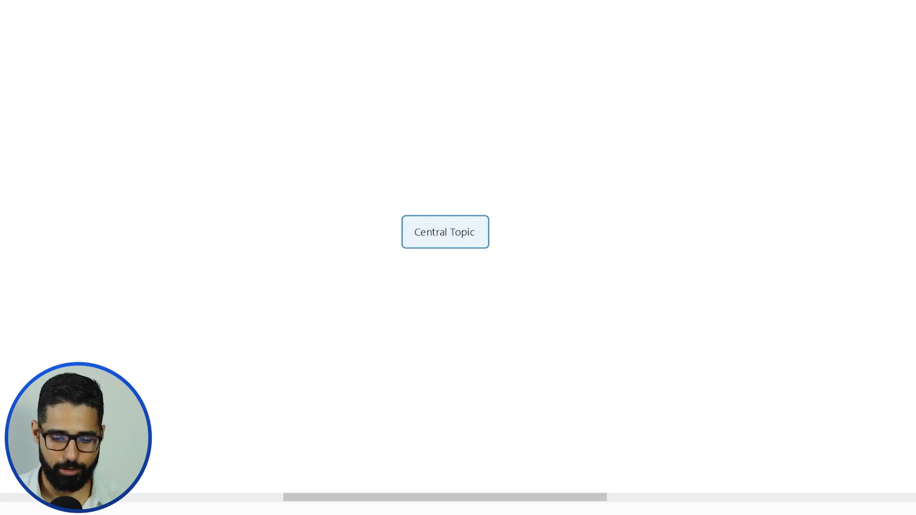
pyautogui.click(440, 221)
pyautogui.doubleClick(440, 222)
pyautogui.press('BackSpace')
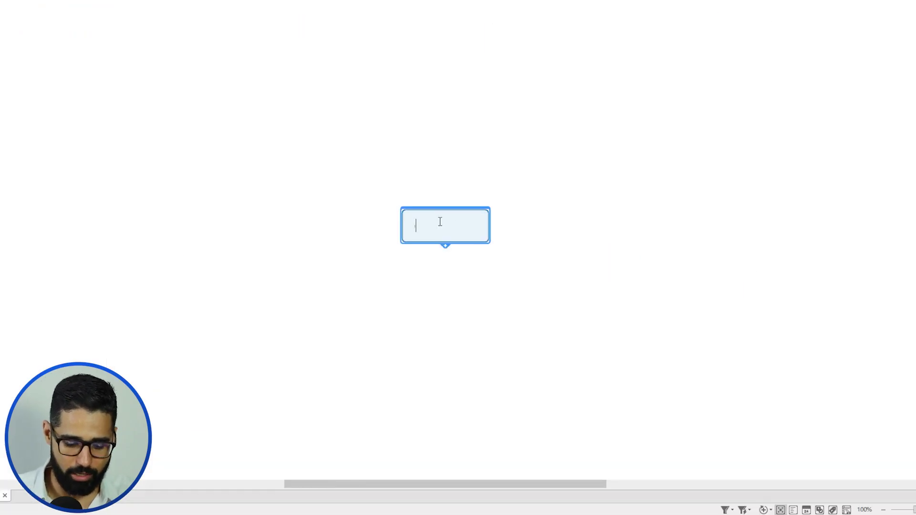
pyautogui.write('Empresa')
pyautogui.hotkey('shift', 'Return')
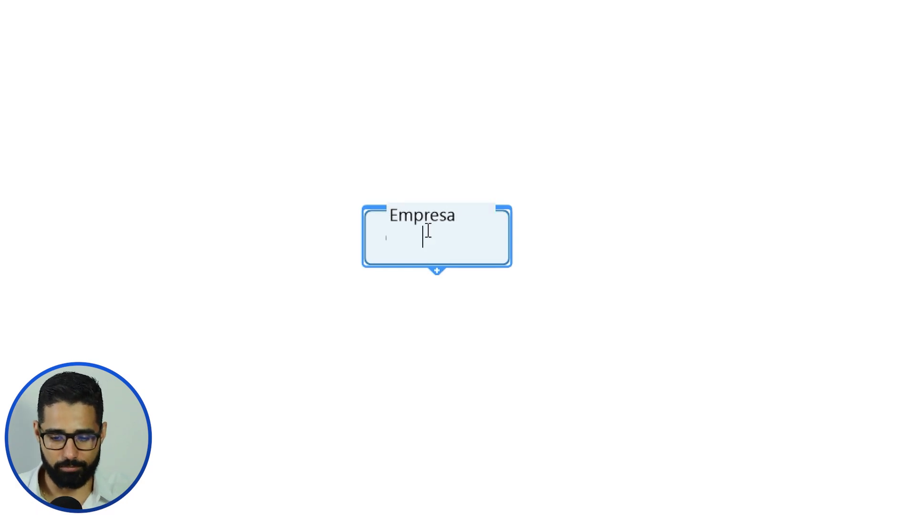
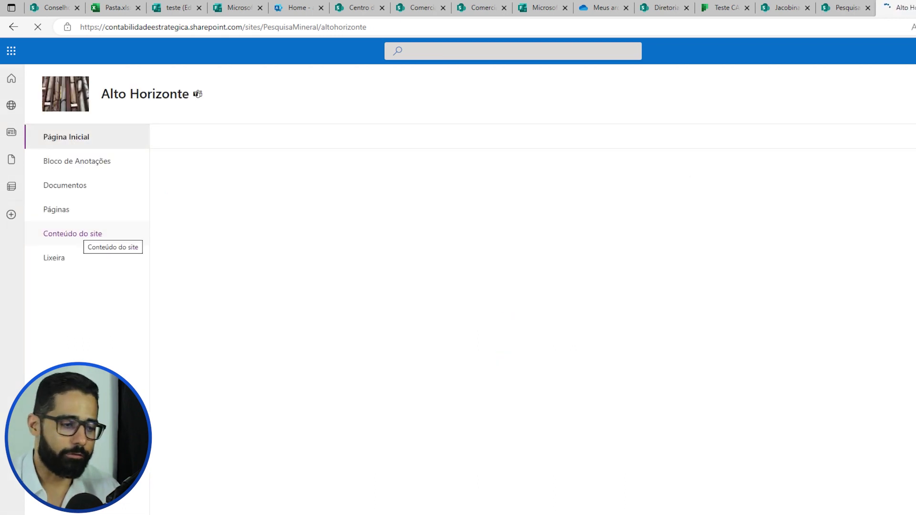
# - View the Alto Horizonte subsite's contents and site pages, and switch to the Comercial site's home page
pyautogui.click(77, 234)
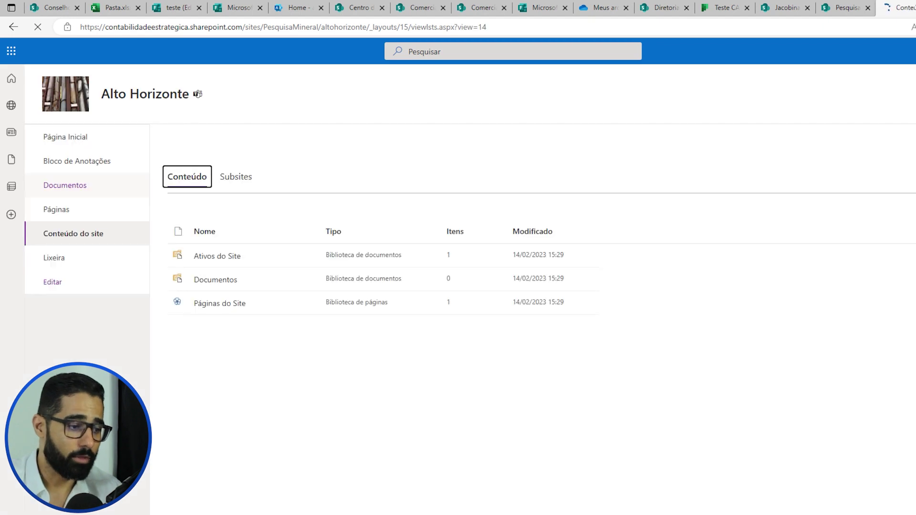
pyautogui.click(56, 209)
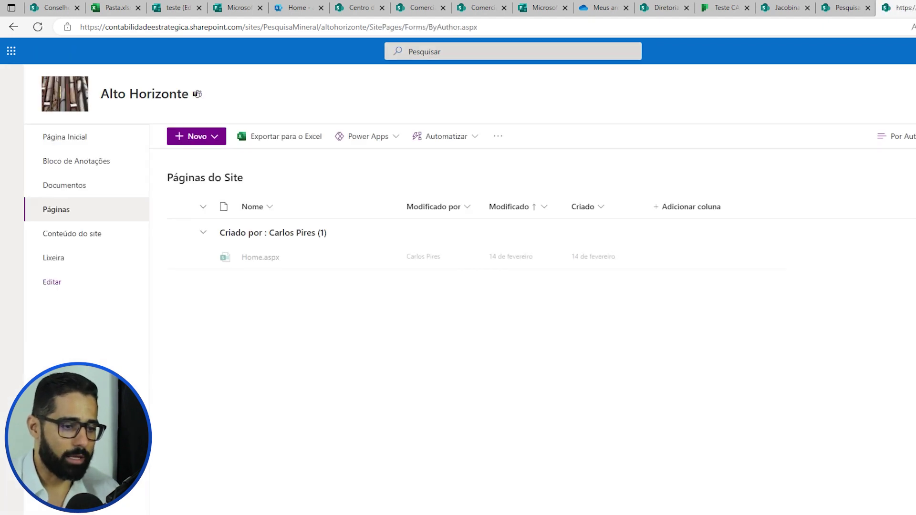
pyautogui.click(479, 7)
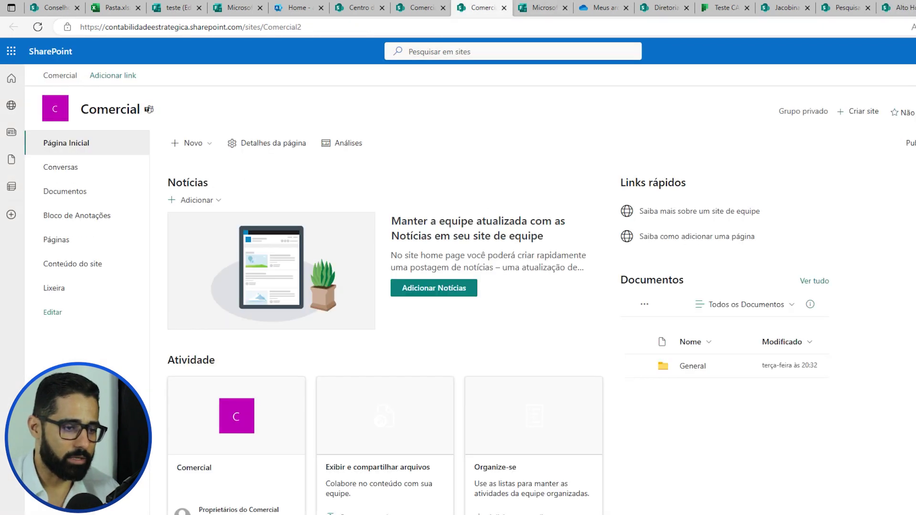
# - Switch to the Geotecnia site and open its angloamerica subsite
pyautogui.click(361, 7)
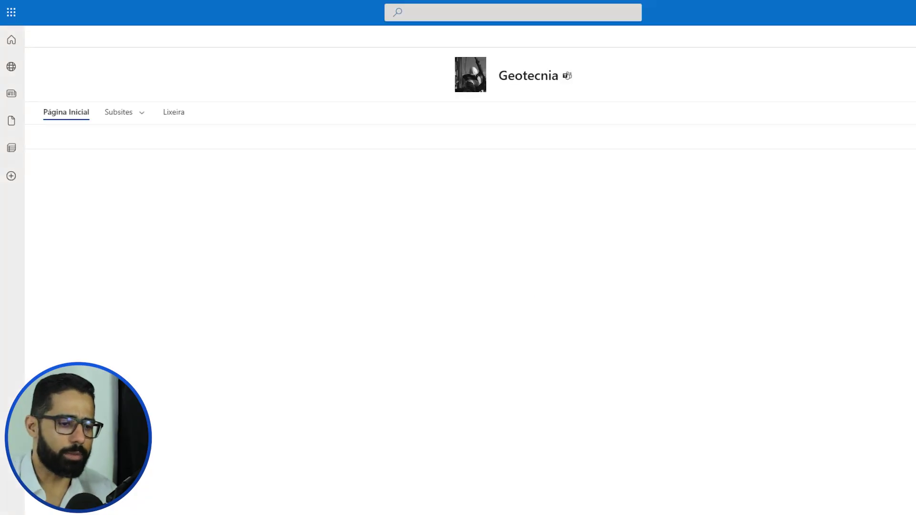
pyautogui.moveTo(124, 112)
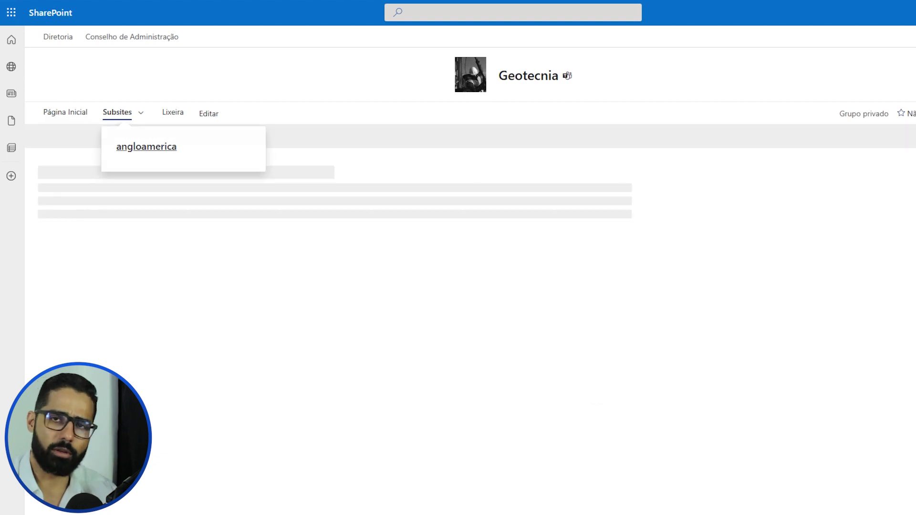
pyautogui.click(146, 147)
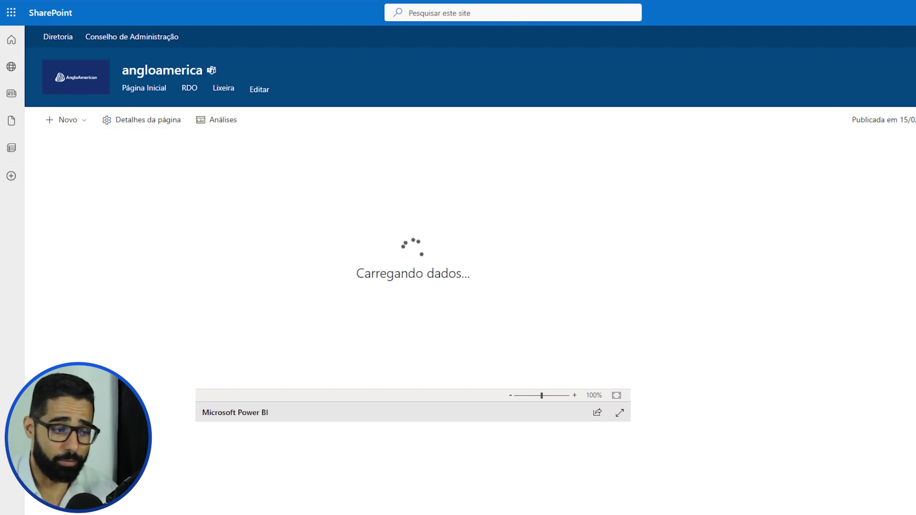
# - Open the angloamerica subsite's RDO library and view the types of items that can be created there
pyautogui.click(189, 88)
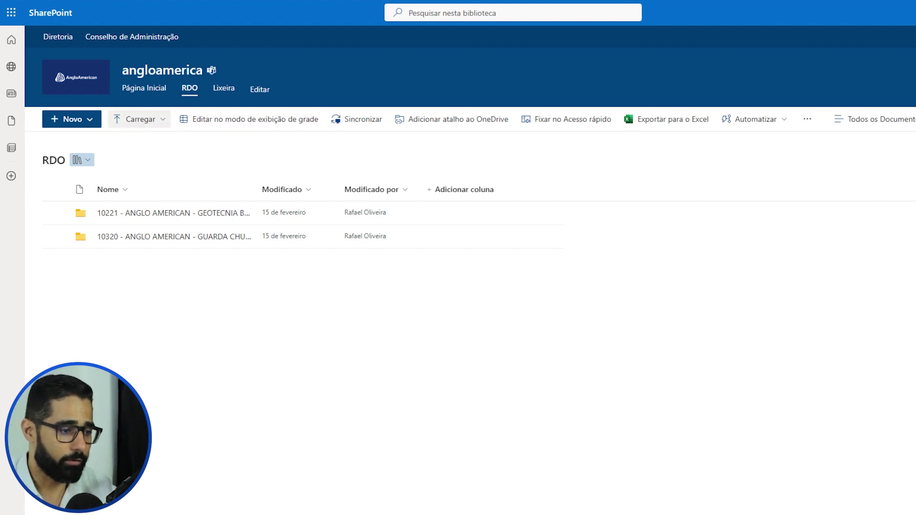
pyautogui.hotkey('alt', 'n')
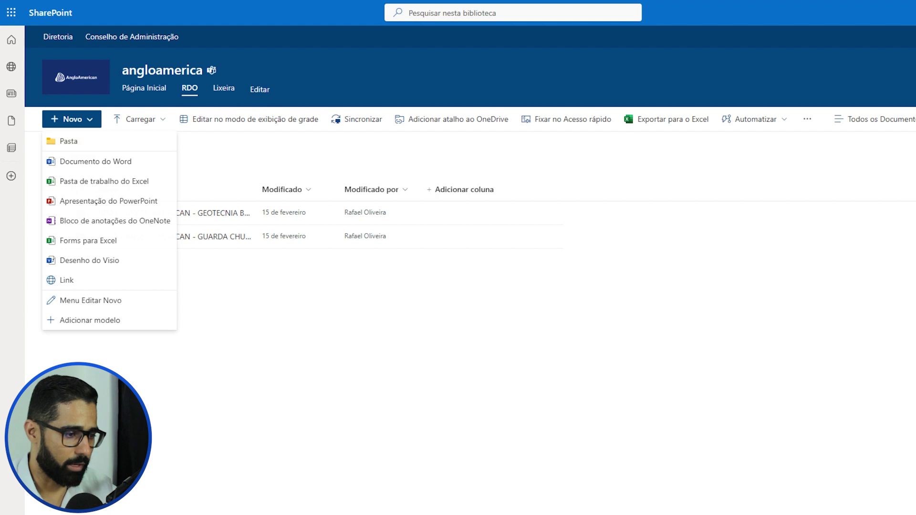
pyautogui.press('Escape')
# - From the angloamerica home page, create a plan named "Projetos e Tarefas" that is shown in the site navigation
pyautogui.click(144, 88)
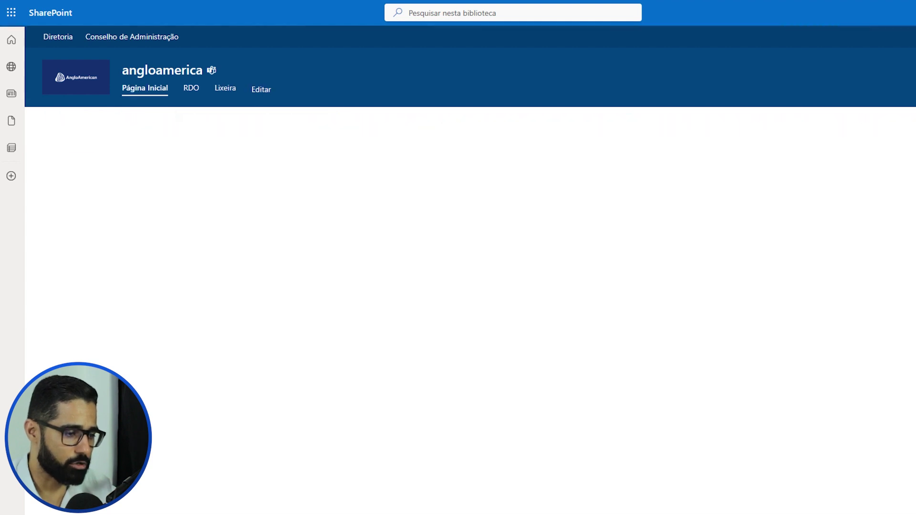
pyautogui.click(62, 120)
pyautogui.click(55, 262)
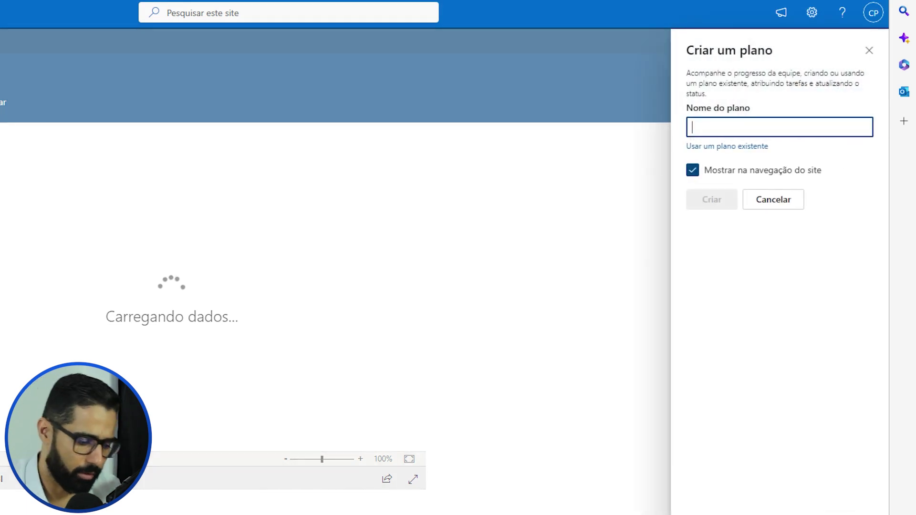
pyautogui.write('Proje')
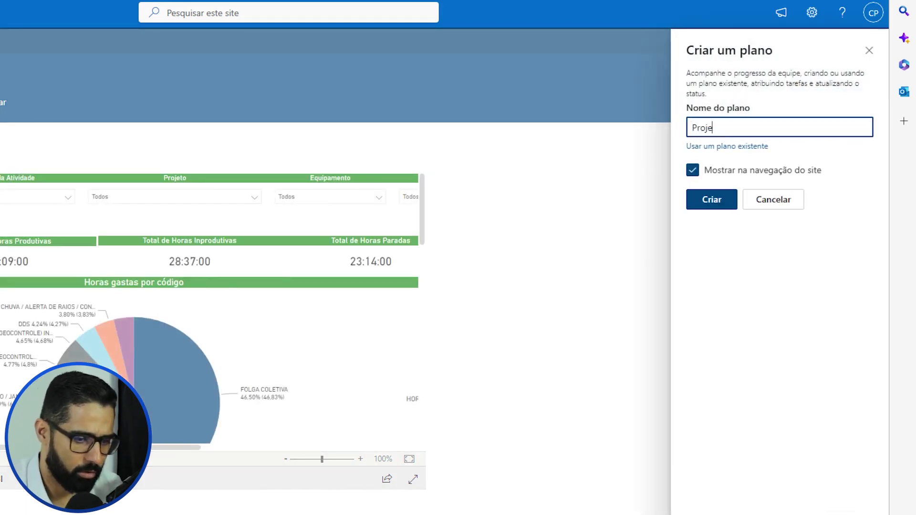
pyautogui.write('to s e ')
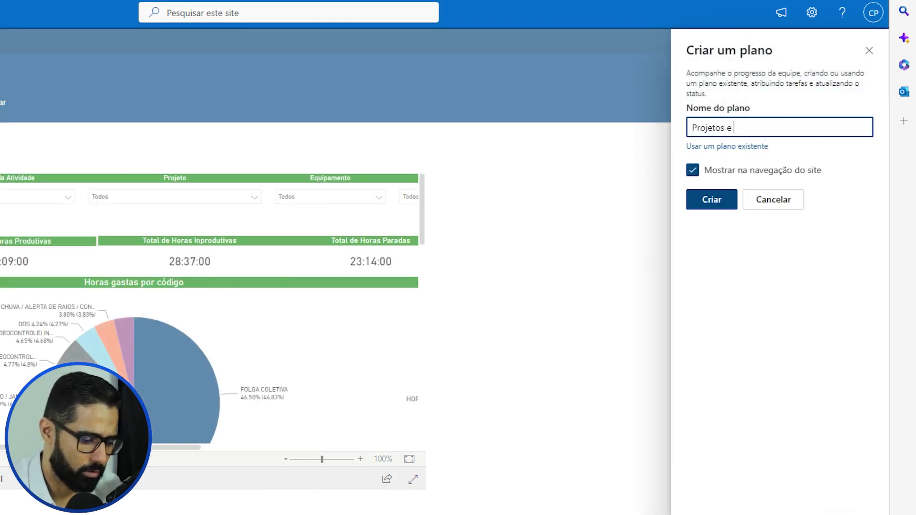
pyautogui.write('Tarefas')
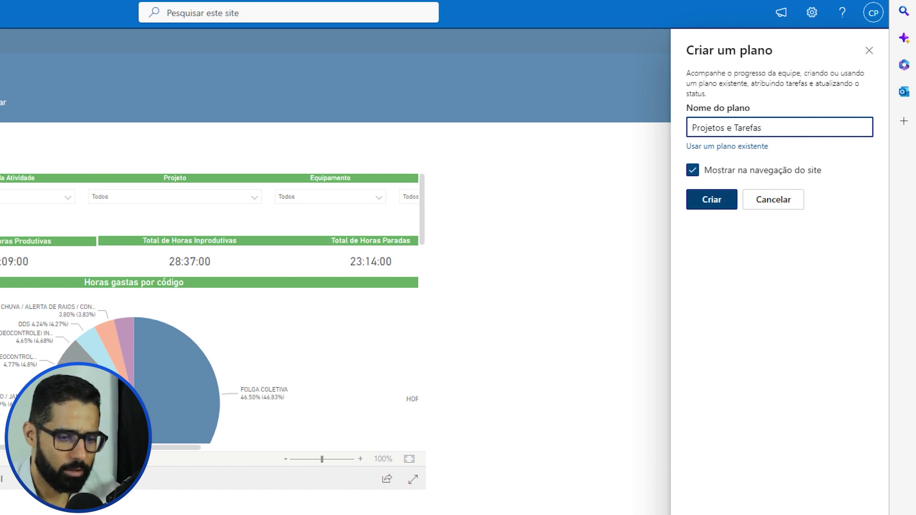
pyautogui.press('Return')
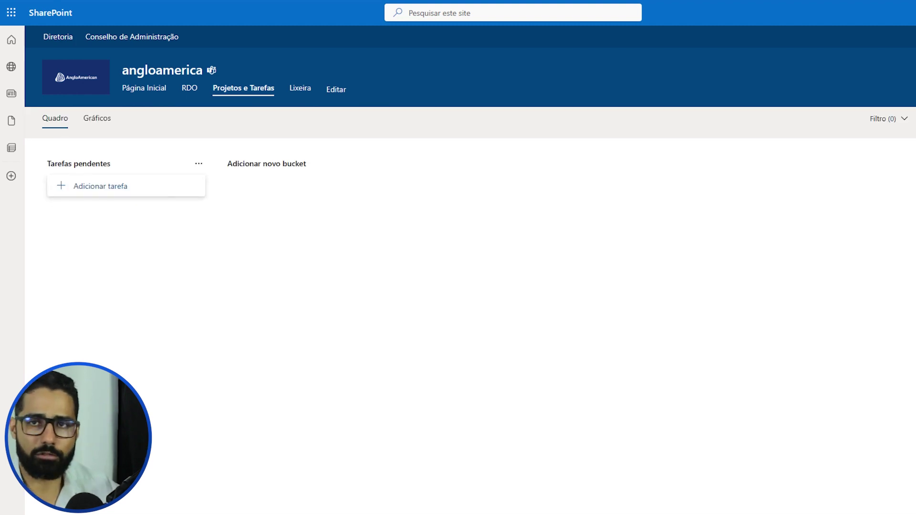
# - Add the buckets "Planejamento" and "Execução" to the plan board after Tarefas pendentes
pyautogui.click(98, 168)
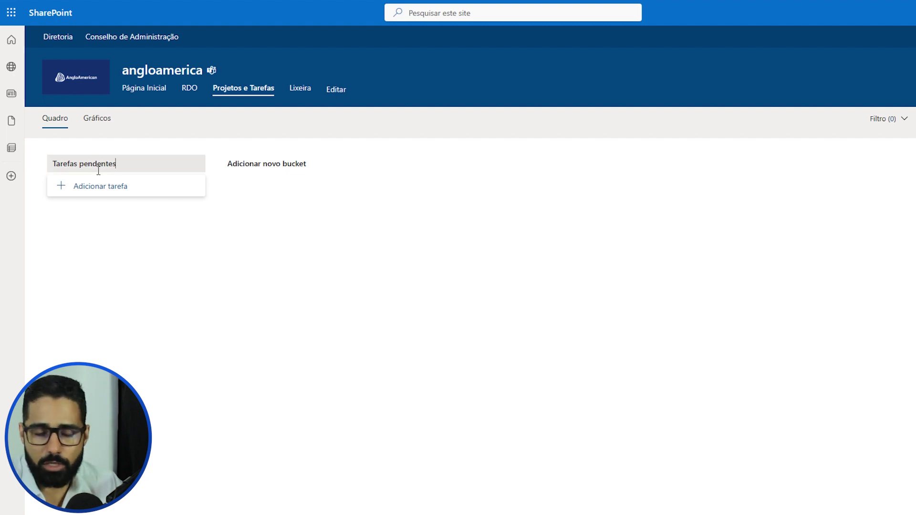
pyautogui.hotkey('ctrl', 'a')
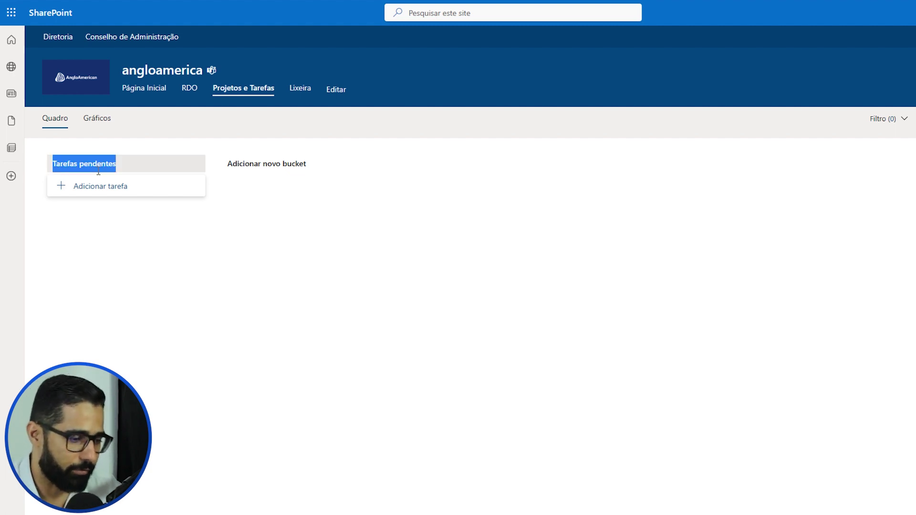
pyautogui.click(278, 165)
pyautogui.write('Planejamento')
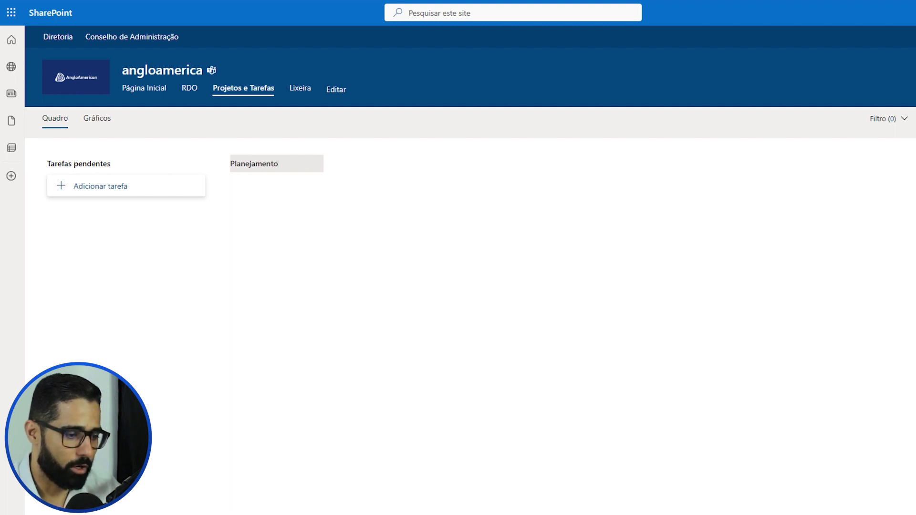
pyautogui.press('Return')
pyautogui.click(432, 162)
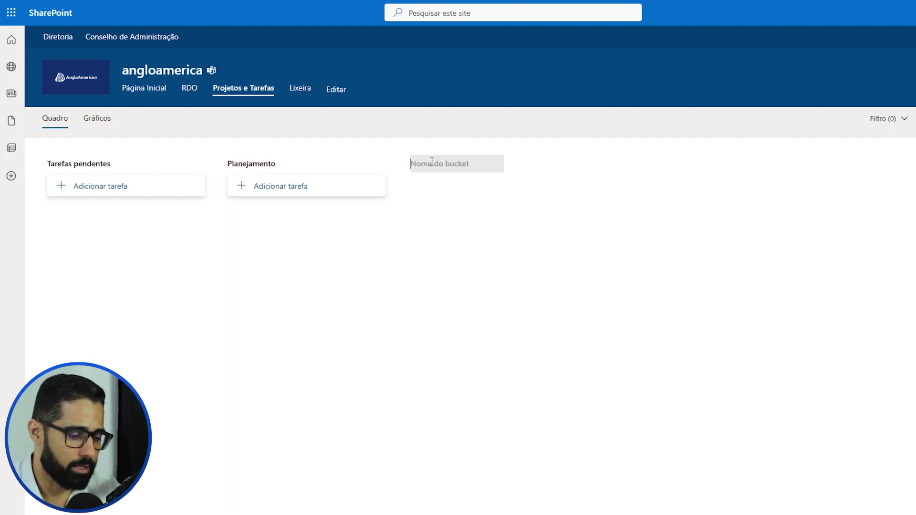
pyautogui.write('Execução')
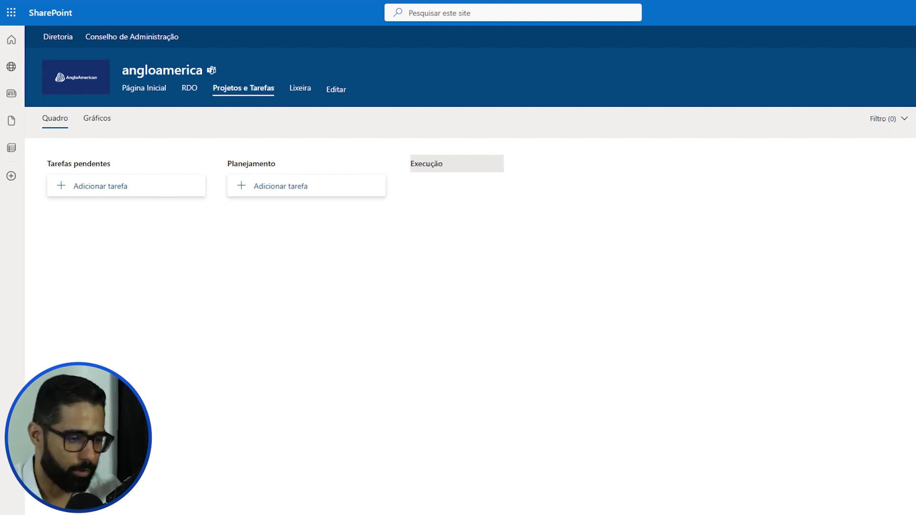
pyautogui.press('Return')
# - Add the buckets "Finalizadas" and "Aprovadas" to the plan board after Execução
pyautogui.click(617, 157)
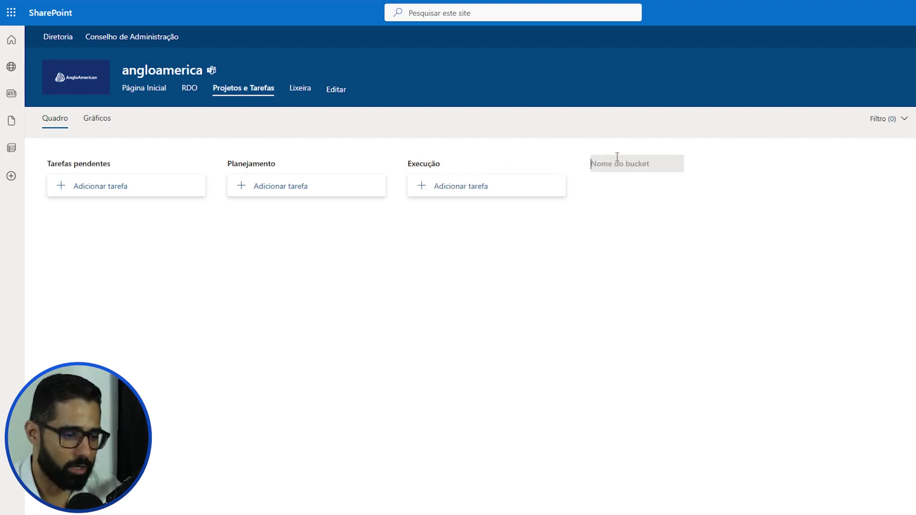
pyautogui.write('Fi')
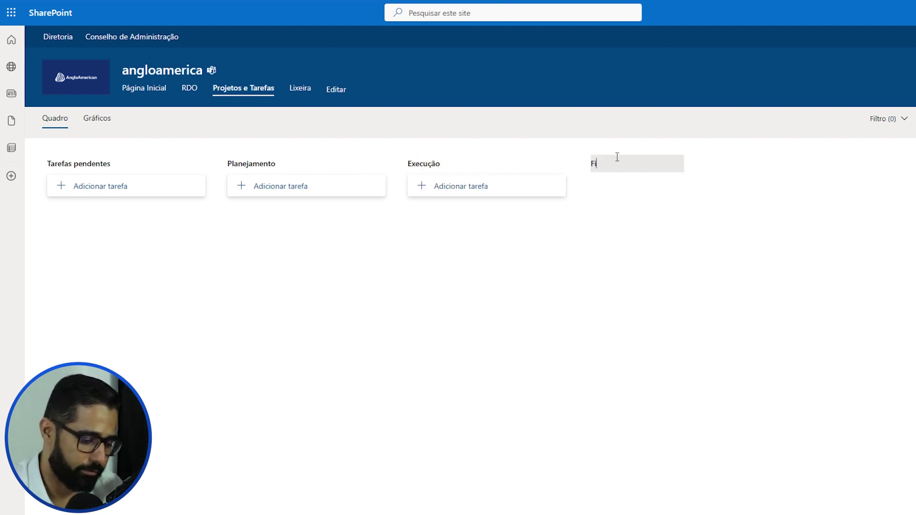
pyautogui.write('nalizadas')
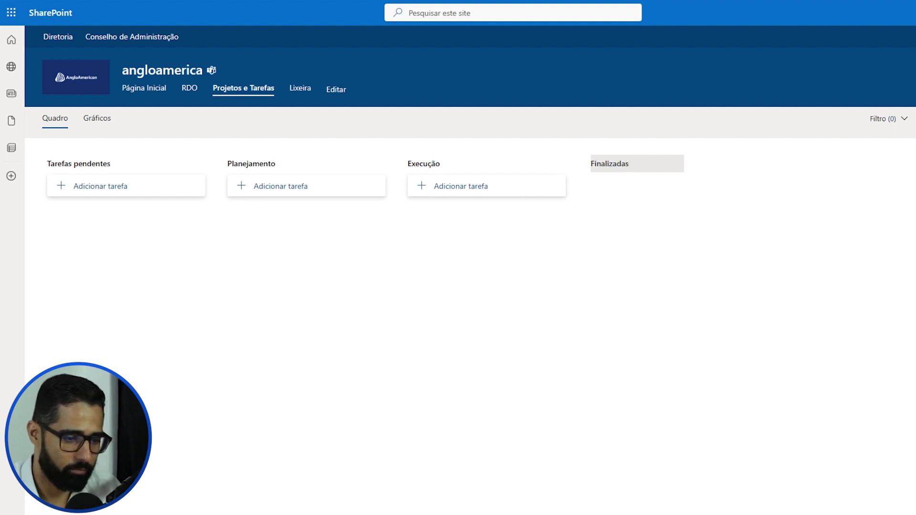
pyautogui.press('Return')
pyautogui.click(786, 158)
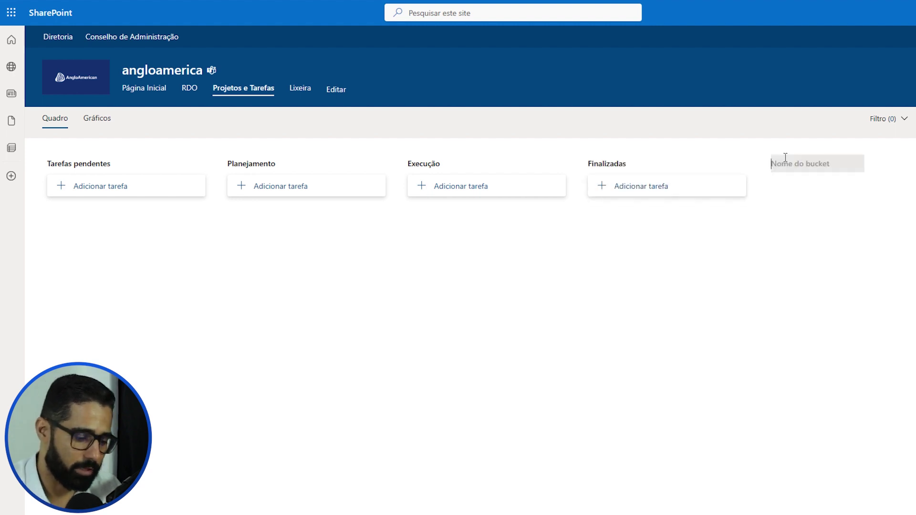
pyautogui.write('Aprovadas')
pyautogui.press('Return')
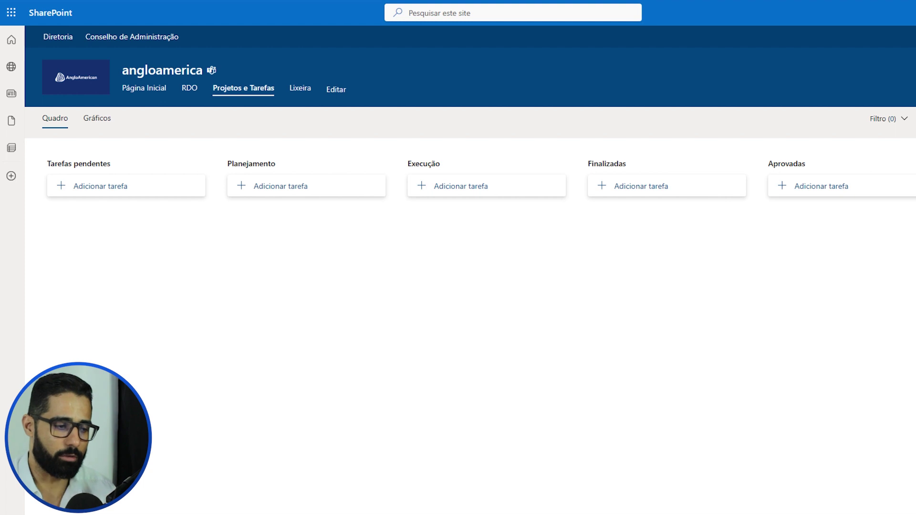
# - Start a task named "Processo 234567890" in the Tarefas pendentes bucket with the due date 31/05/2023
pyautogui.click(101, 187)
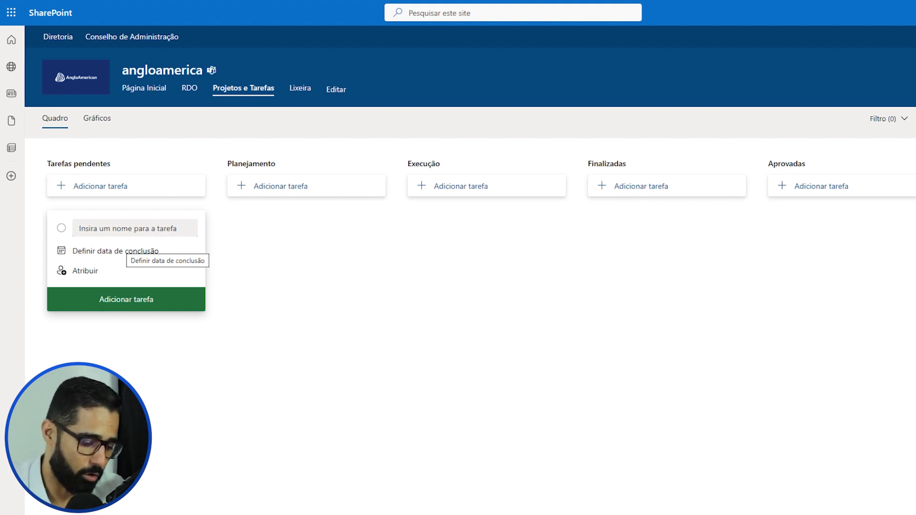
pyautogui.write('Processo 234567890')
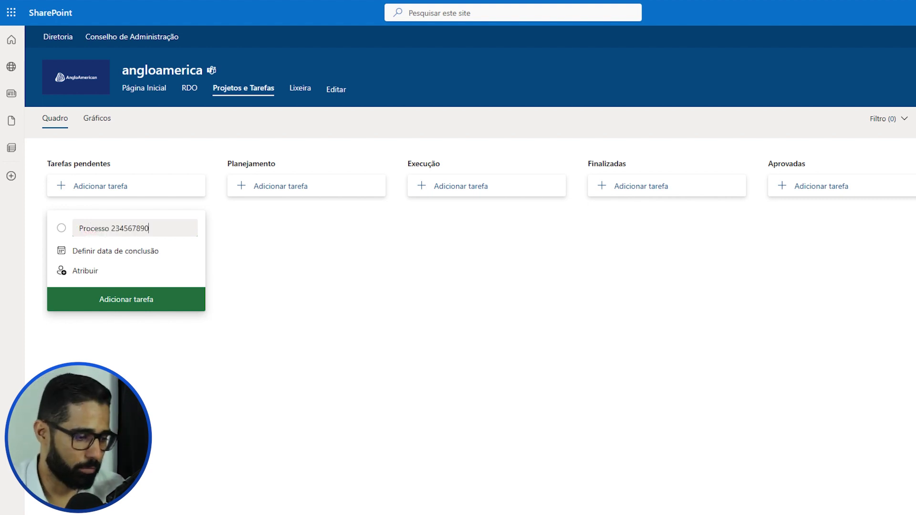
pyautogui.press('Tab')
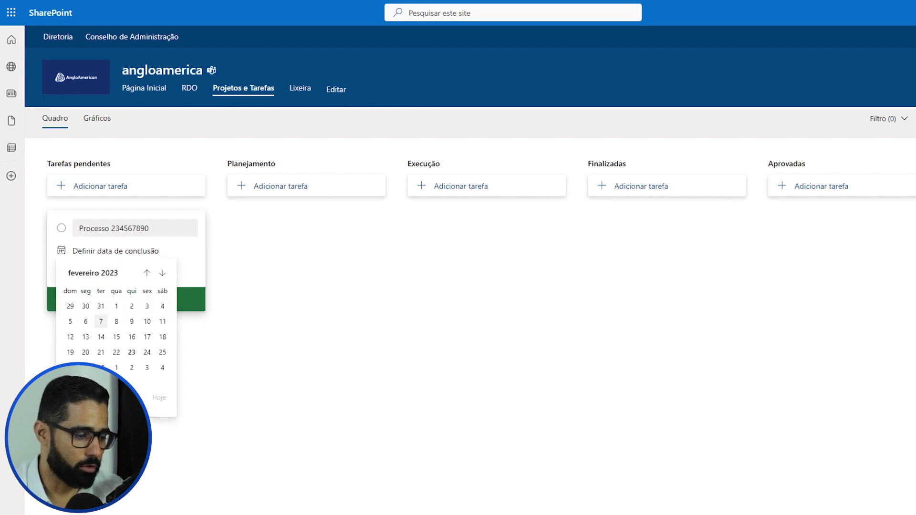
pyautogui.click(162, 273)
pyautogui.click(162, 273)
pyautogui.click(163, 273)
pyautogui.click(116, 367)
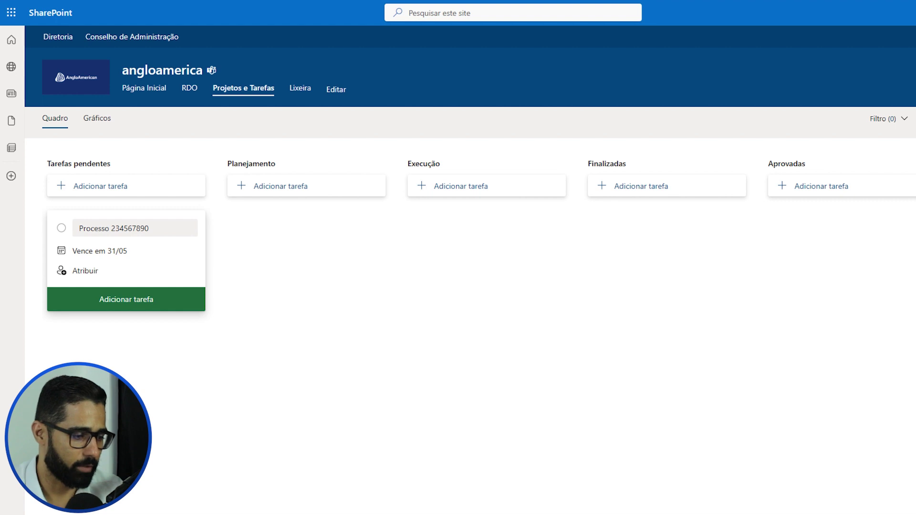
# - Assign the new task to the suggested guest member and add it to Tarefas pendentes
pyautogui.click(85, 270)
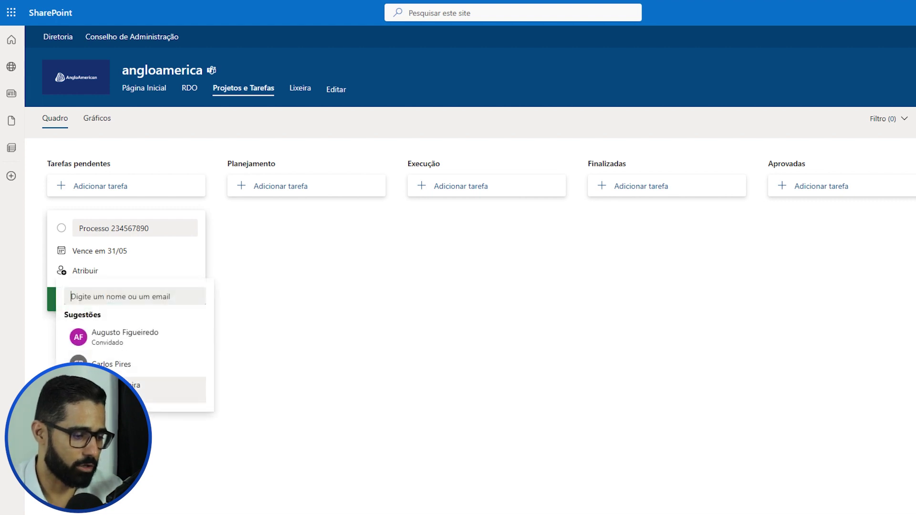
pyautogui.click(116, 390)
pyautogui.press('Escape')
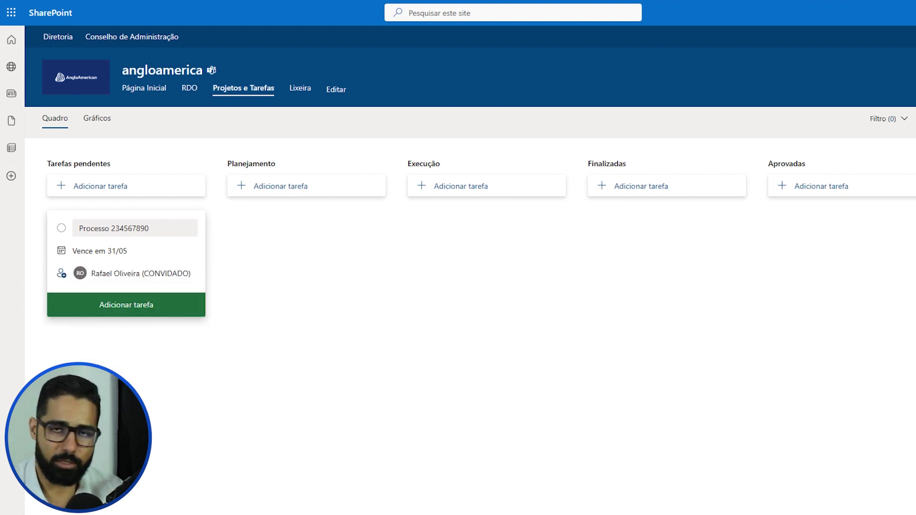
pyautogui.click(126, 305)
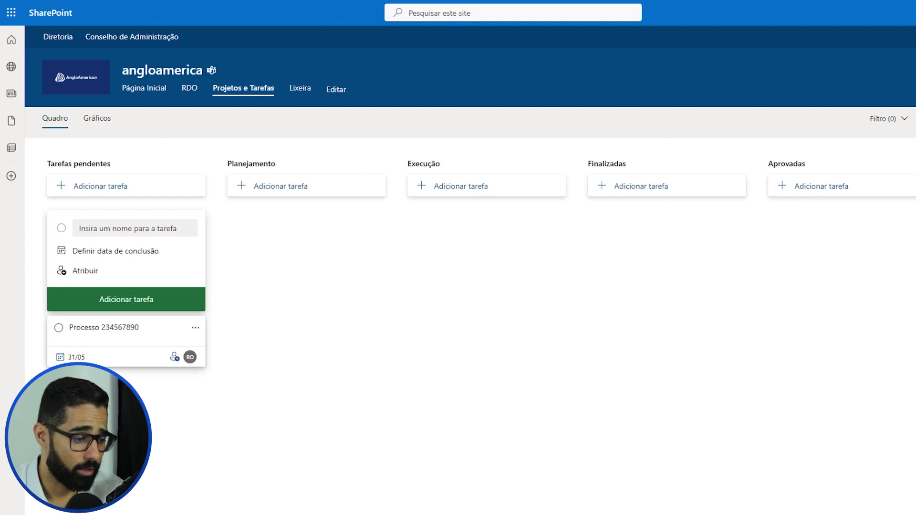
pyautogui.press('Escape')
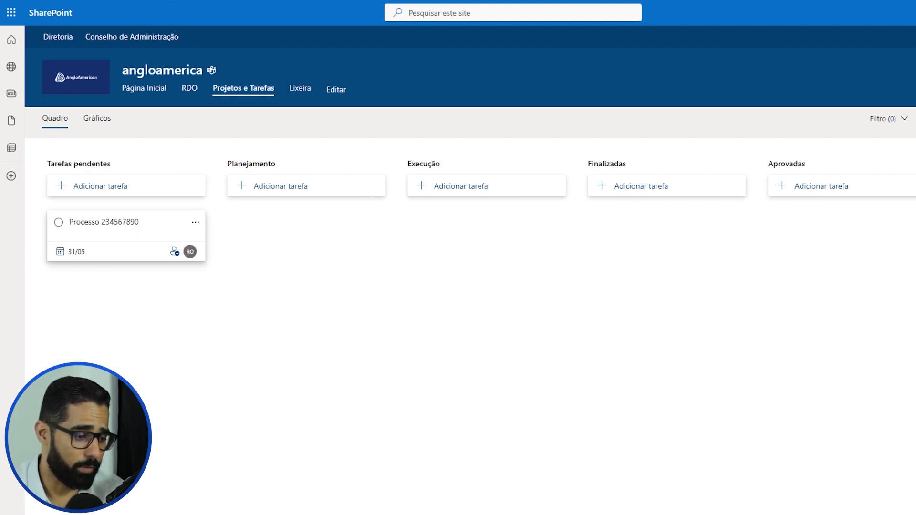
# - Open the Processo 234567890 task and add the checklist items "Projeto aprovado" and "areea liberada"
pyautogui.click(126, 231)
pyautogui.write('Processo')
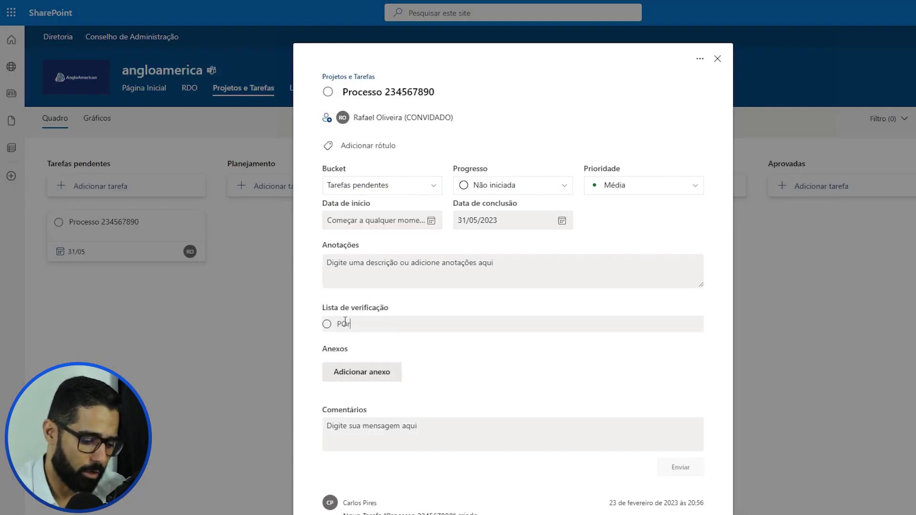
pyautogui.press('BackSpace')
pyautogui.press('BackSpace')
pyautogui.press('BackSpace')
pyautogui.press('BackSpace')
pyautogui.press('BackSpace')
pyautogui.press('BackSpace')
pyautogui.write('ojeto aprovado')
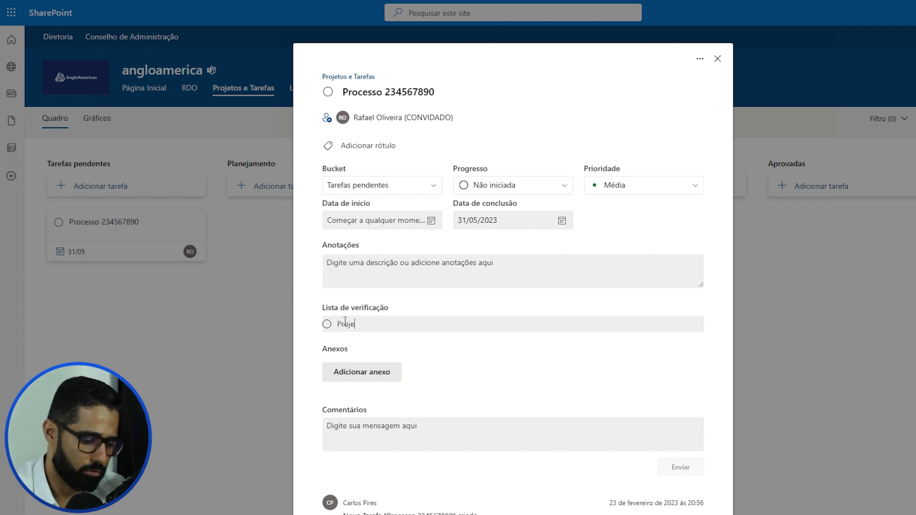
pyautogui.press('Return')
pyautogui.write('areea liberada')
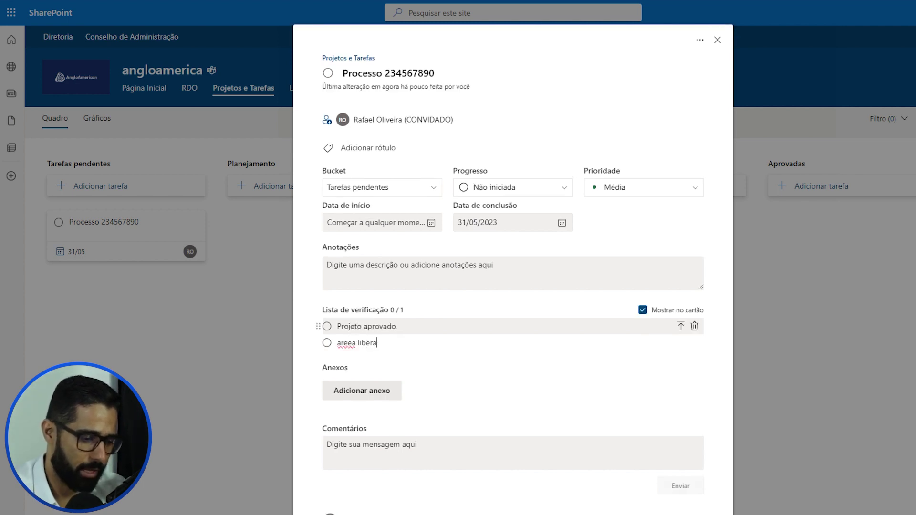
pyautogui.press('Return')
# - Add the checklist items "equipe mobilizada", "em producao" and "re;atorio de entrega" to the task
pyautogui.write('equipe mobilizada')
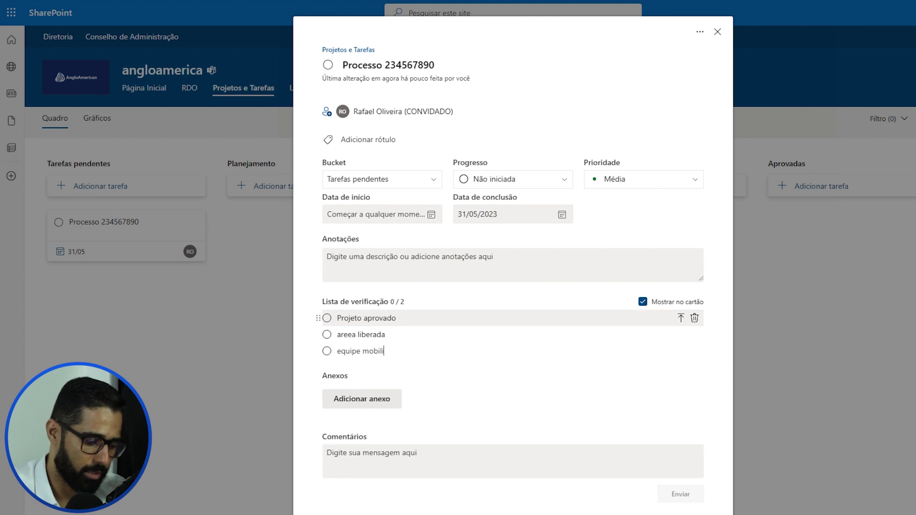
pyautogui.press('Return')
pyautogui.write('em producao')
pyautogui.press('Return')
pyautogui.write('relatorio de entrega')
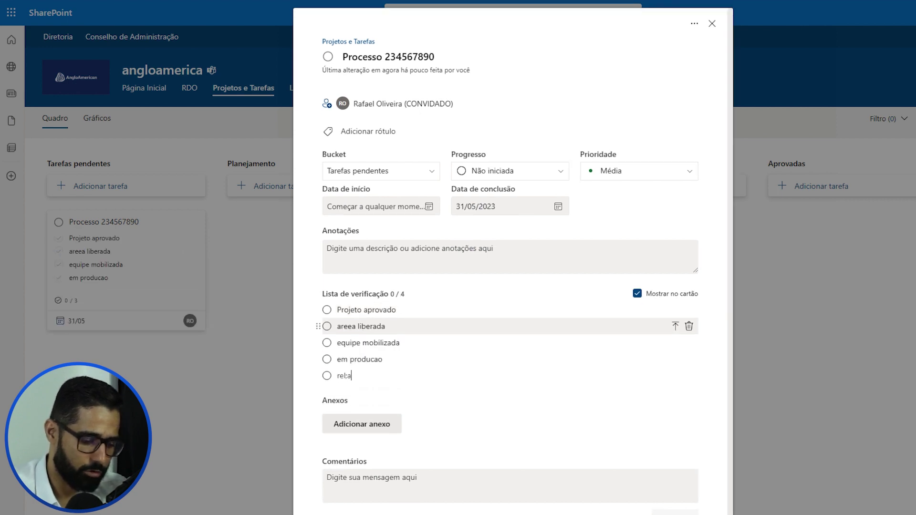
pyautogui.click(347, 375)
pyautogui.press('BackSpace')
pyautogui.write(';')
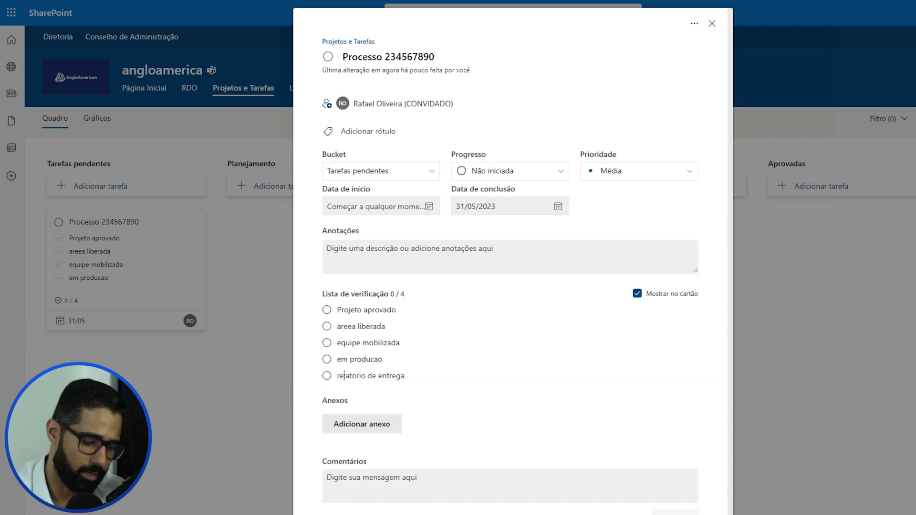
pyautogui.press('Return')
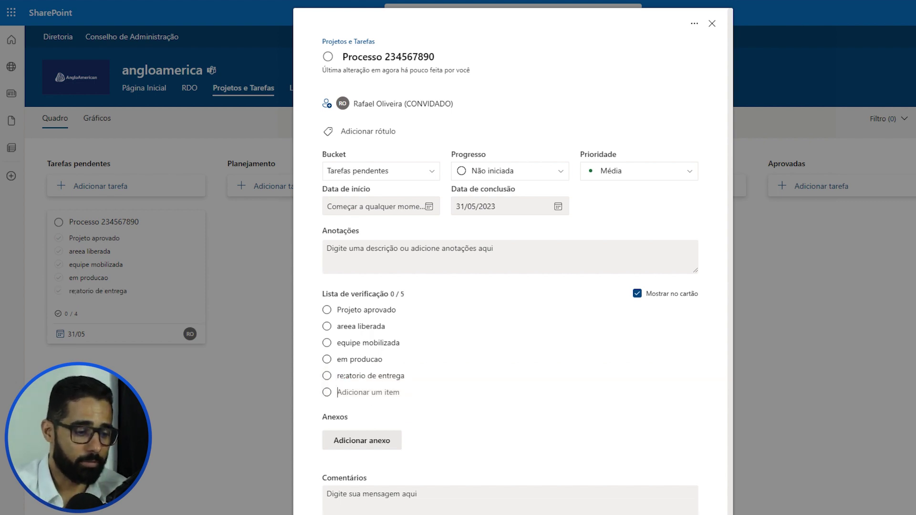
# - Mark the checklist items "Projeto aprovado", "areea liberada" and "equipe mobilizada" as complete and close the task
pyautogui.scroll(-1, 353, 494)
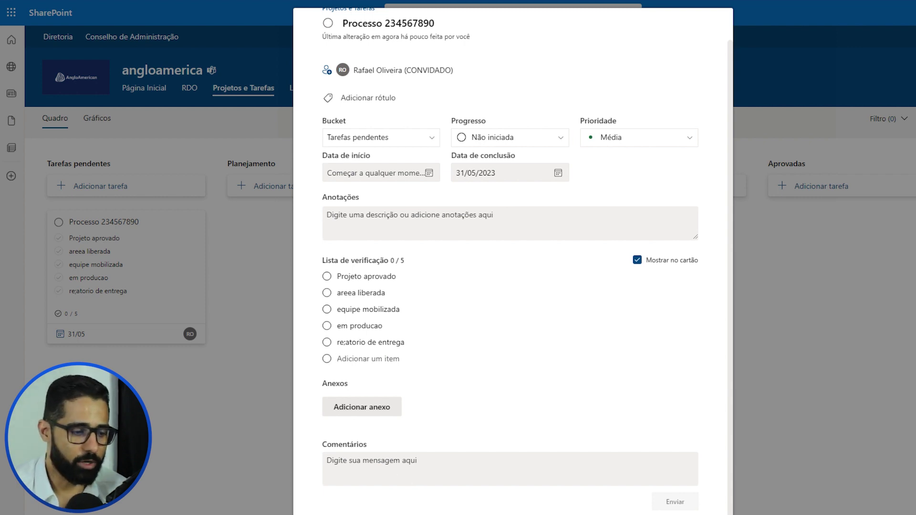
pyautogui.click(327, 276)
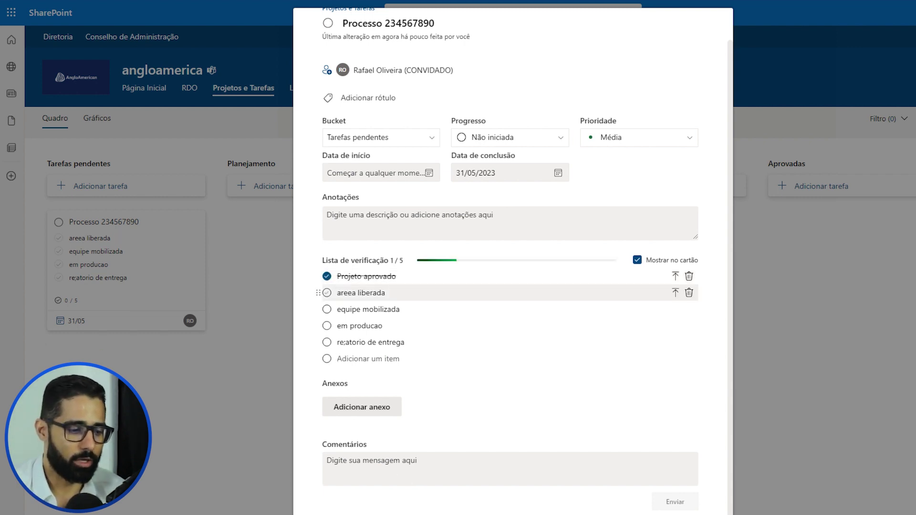
pyautogui.click(327, 292)
pyautogui.click(327, 309)
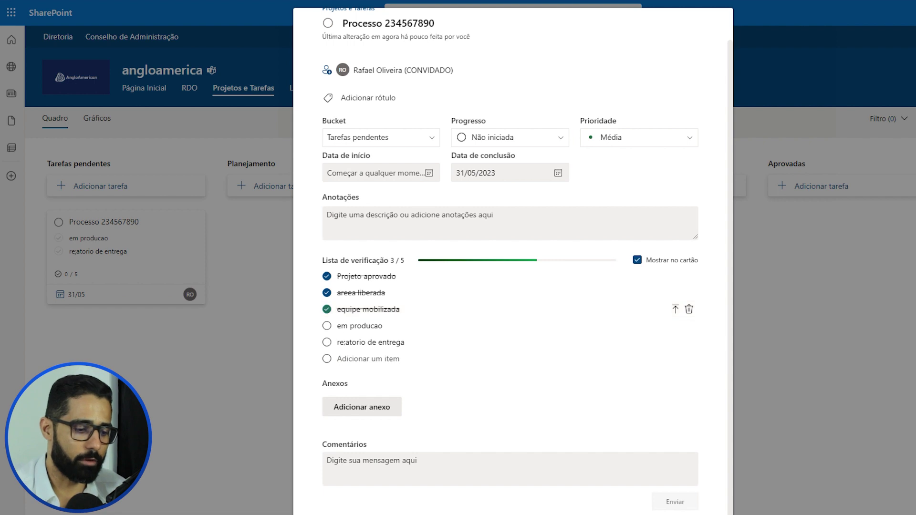
pyautogui.press('Escape')
# - Move the Processo 234567890 task to the Planejamento bucket and unmark its "equipe mobilizada" checklist item
pyautogui.moveTo(126, 249); pyautogui.dragTo(291, 244)
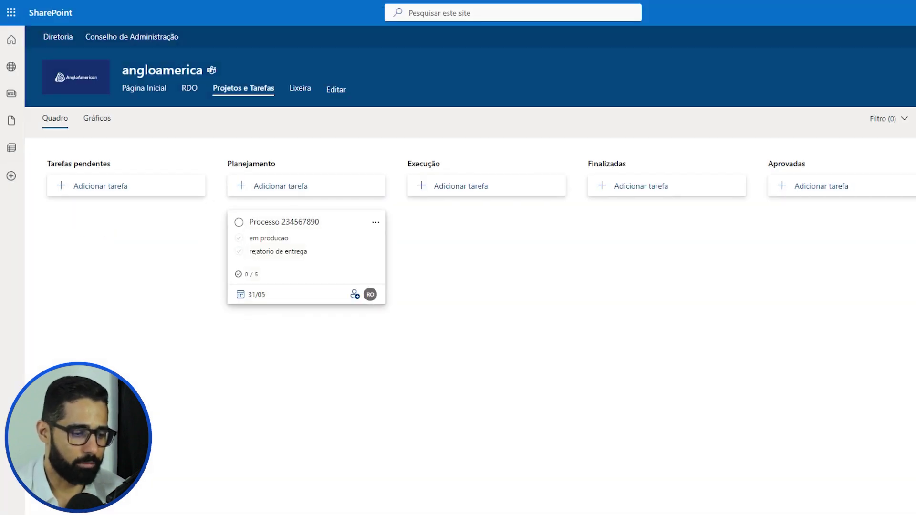
pyautogui.click(291, 244)
pyautogui.click(327, 342)
pyautogui.press('Escape')
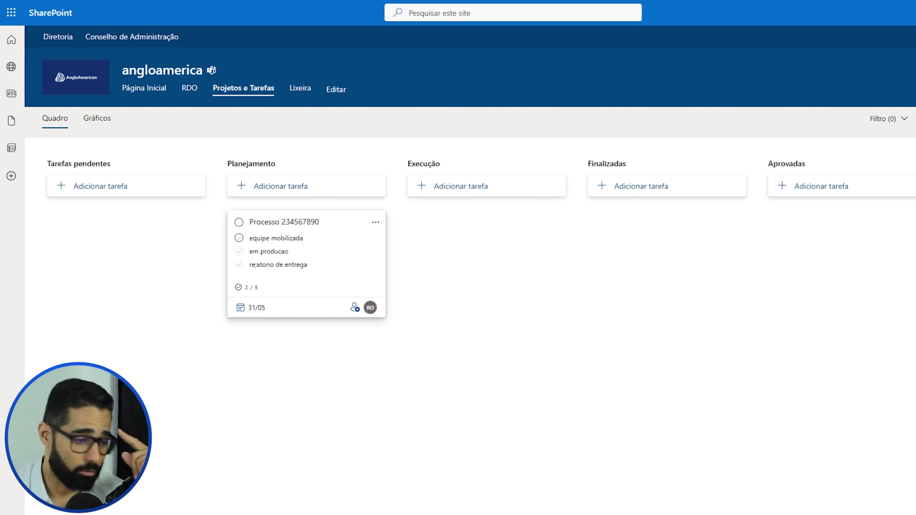
# - Complete the remaining checklist items while moving the task through the Execução bucket to Aprovadas
pyautogui.moveTo(287, 224); pyautogui.dragTo(482, 227)
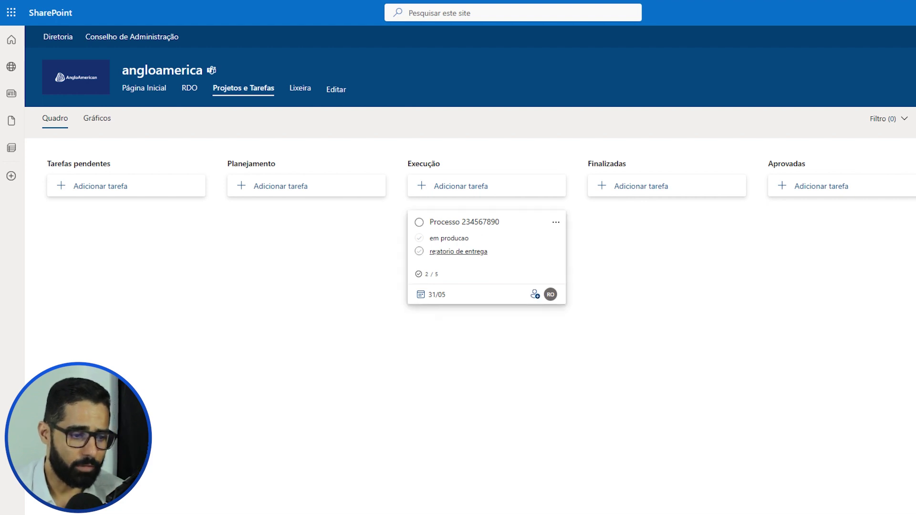
pyautogui.click(419, 239)
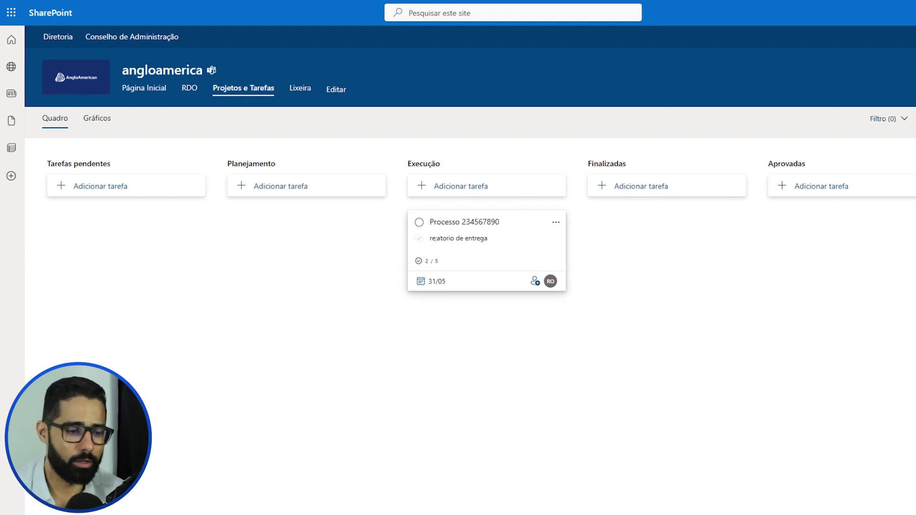
pyautogui.moveTo(459, 241); pyautogui.dragTo(818, 241)
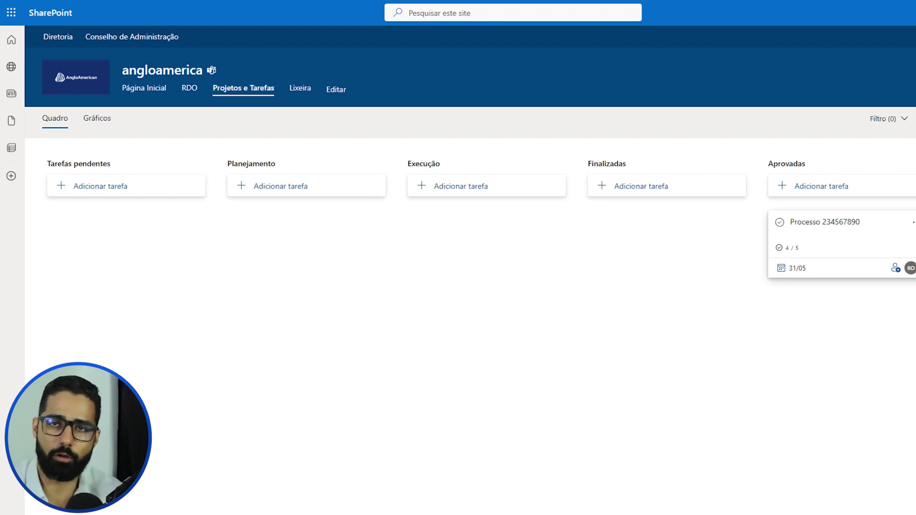
# - Open the approved task, browse the team files' General folder for an attachment, and cancel the selection
pyautogui.click(818, 234)
pyautogui.click(362, 440)
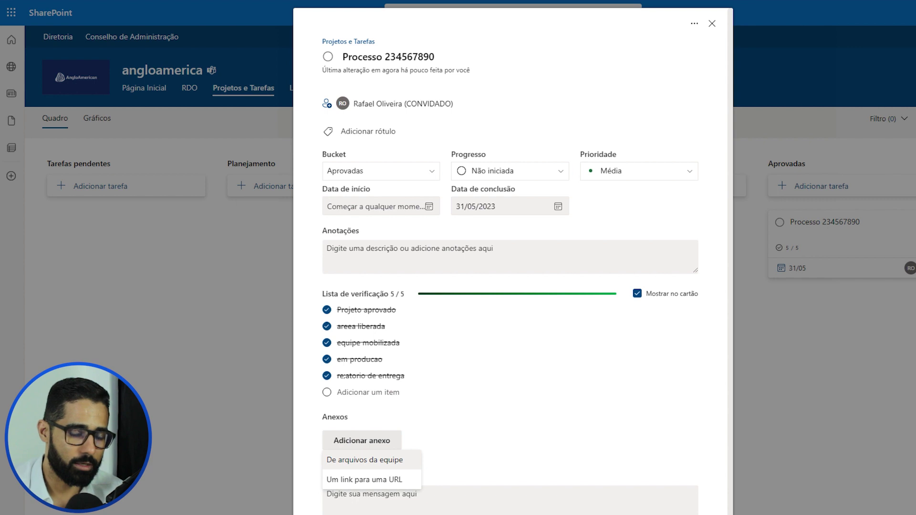
pyautogui.click(365, 460)
pyautogui.click(339, 242)
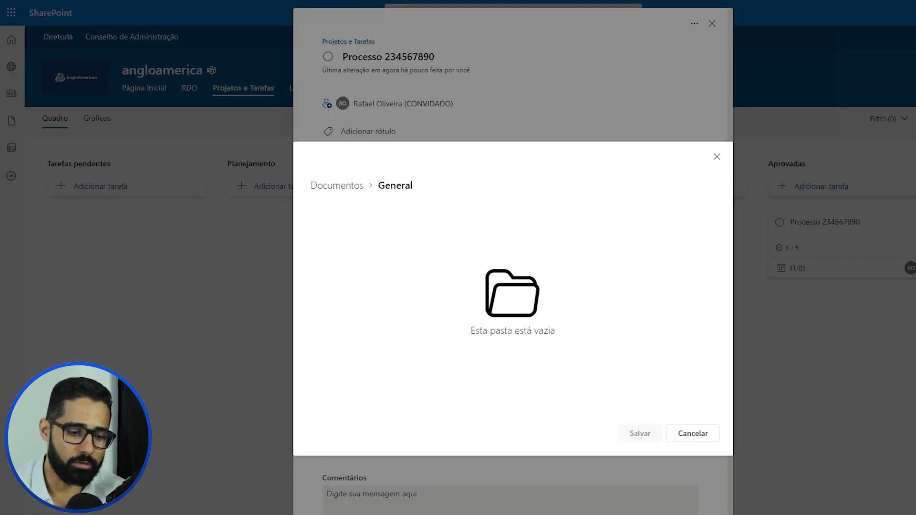
pyautogui.click(693, 434)
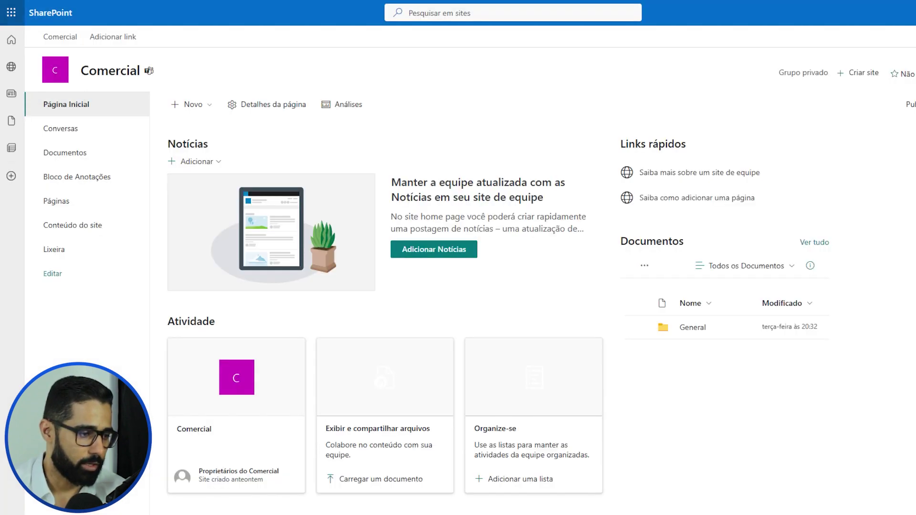
# - Go through the SharePoint start page and the Geotecnia site to the angloamerica subsite and inspect its site contents
pyautogui.click(11, 12)
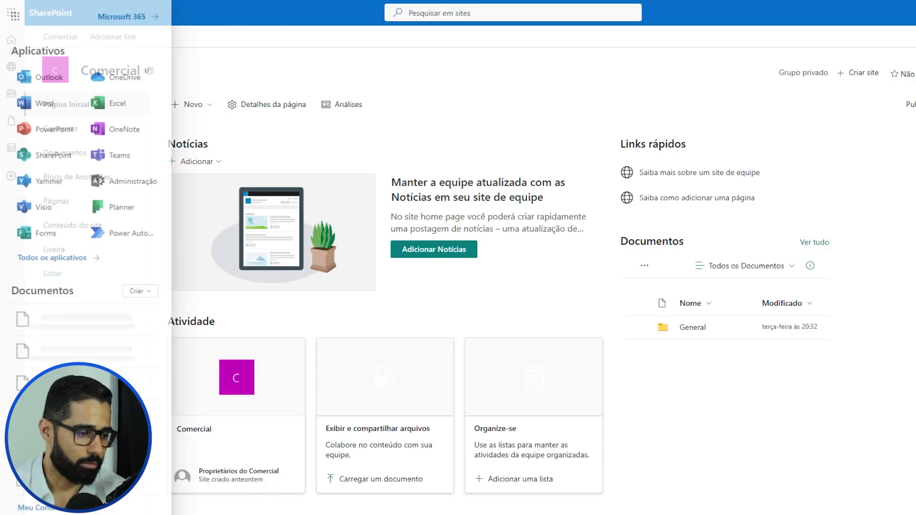
pyautogui.click(48, 158)
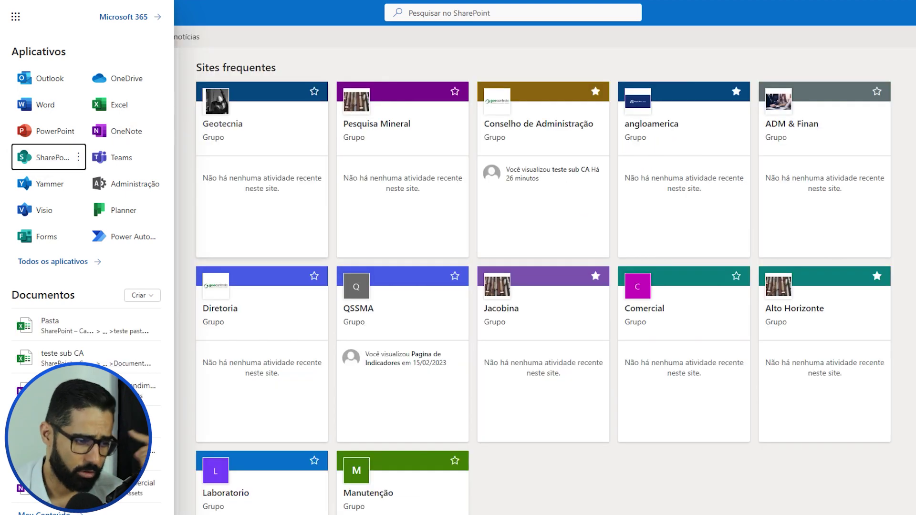
pyautogui.click(224, 124)
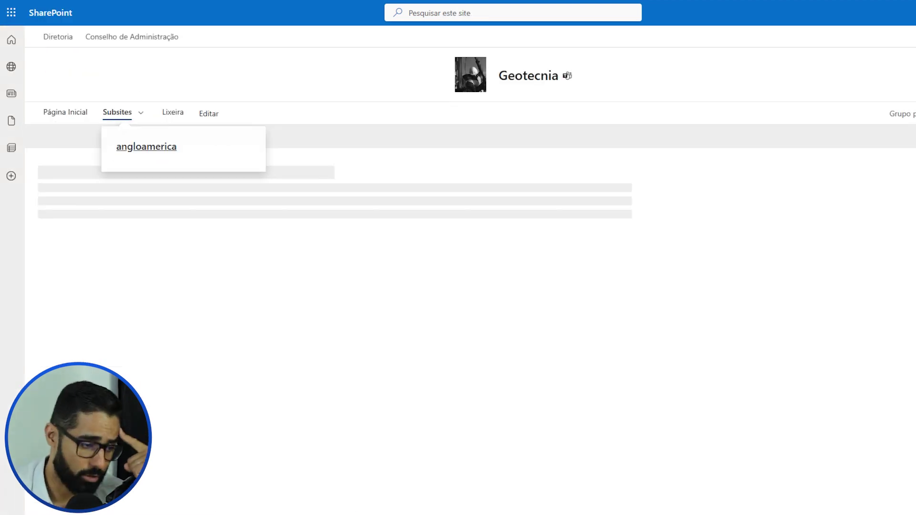
pyautogui.click(148, 148)
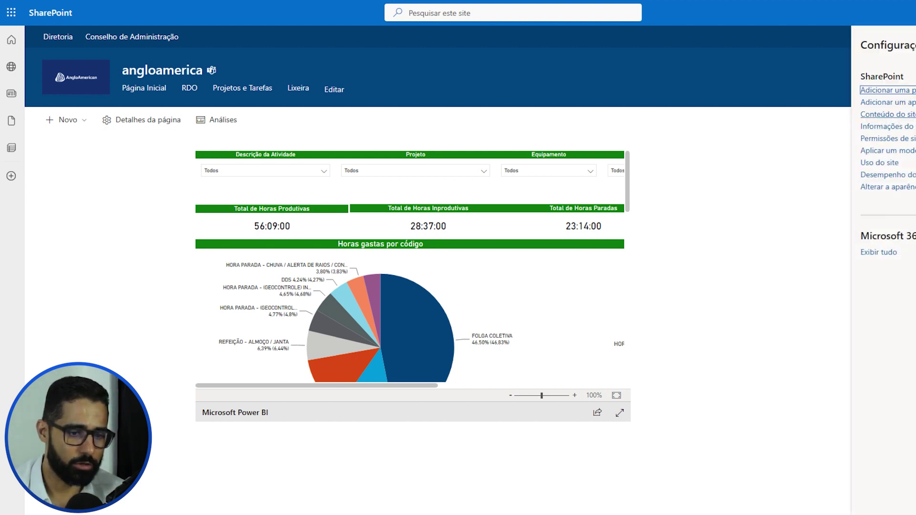
pyautogui.click(883, 114)
pyautogui.click(90, 262)
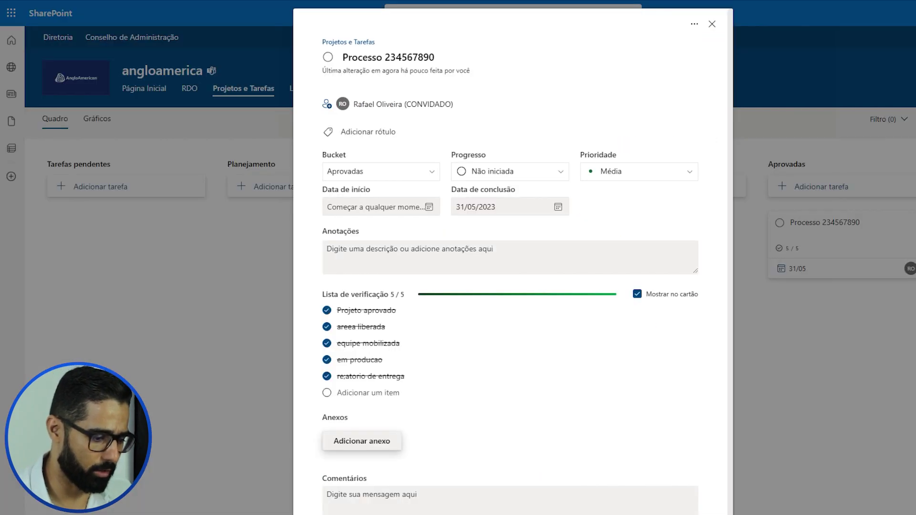
# - Check the team's Documentos library and its General folder again as attachment sources for the Processo 234567890 task
pyautogui.click(362, 441)
pyautogui.press('Return')
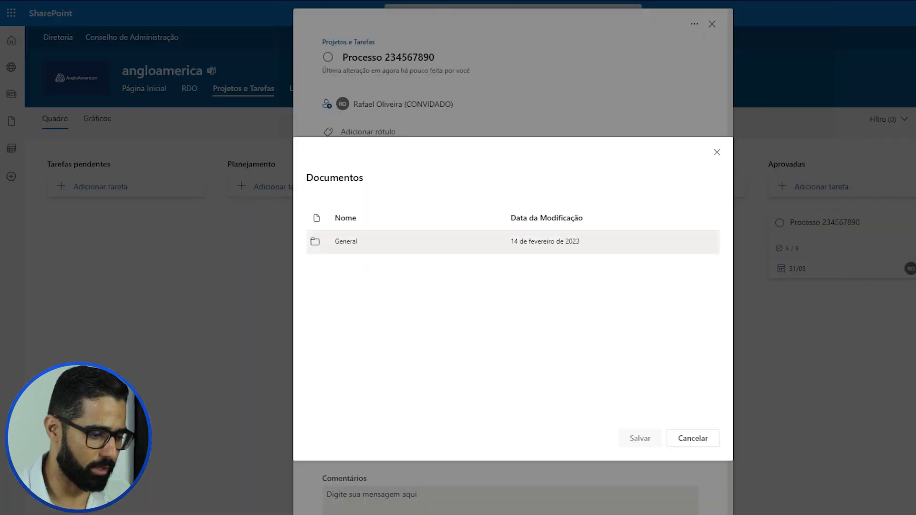
pyautogui.click(346, 242)
pyautogui.click(338, 178)
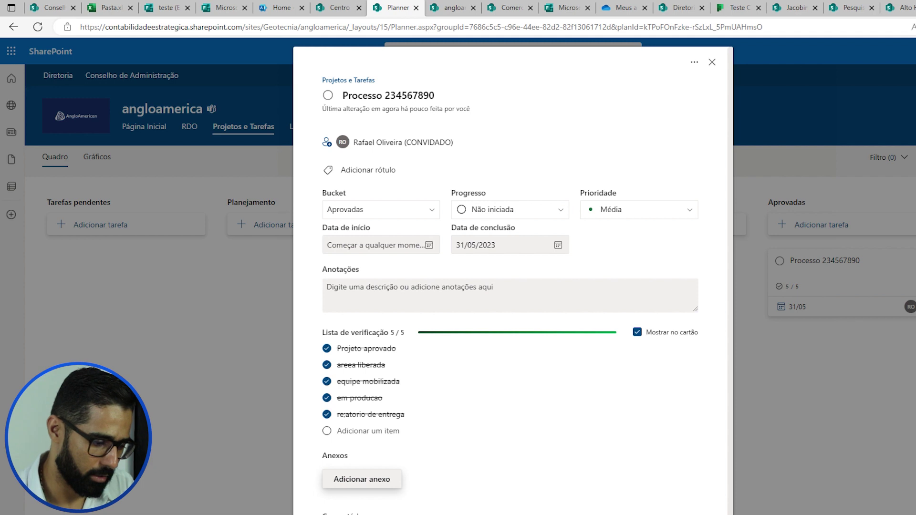
pyautogui.click(361, 479)
pyautogui.click(364, 498)
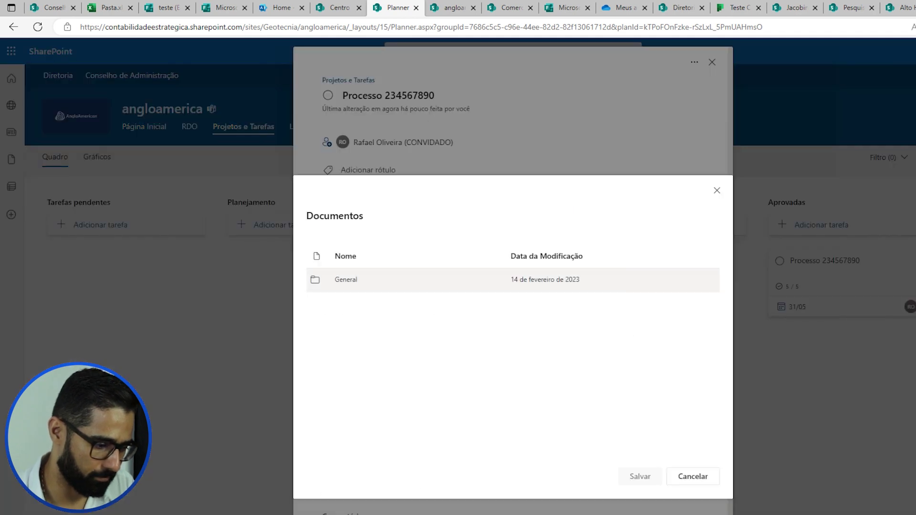
pyautogui.click(351, 280)
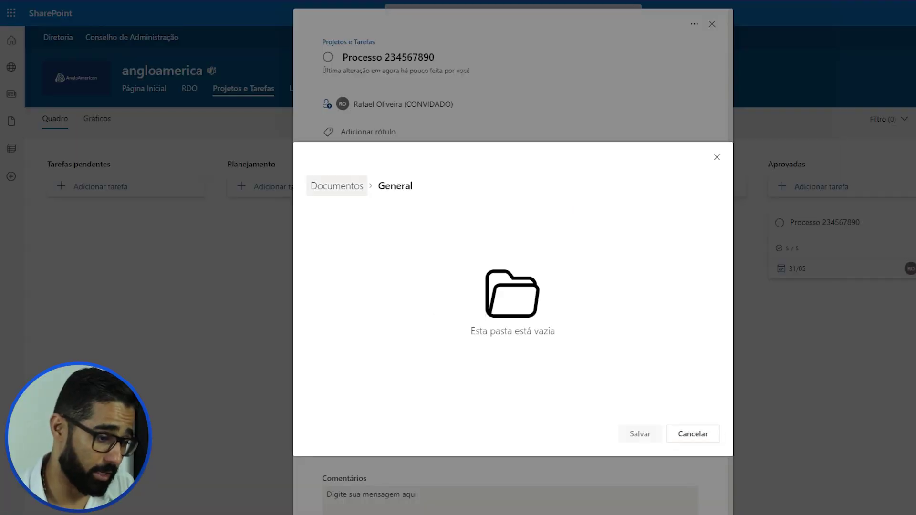
# - Leave the team file selection without attaching anything, close the Processo 234567890 task, and reload the Projetos e Tarefas board
pyautogui.press('Return')
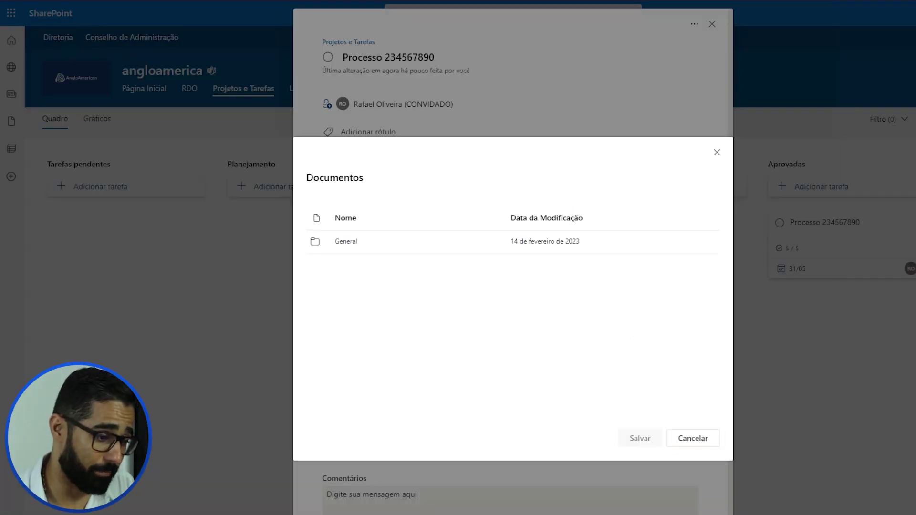
pyautogui.press('Escape')
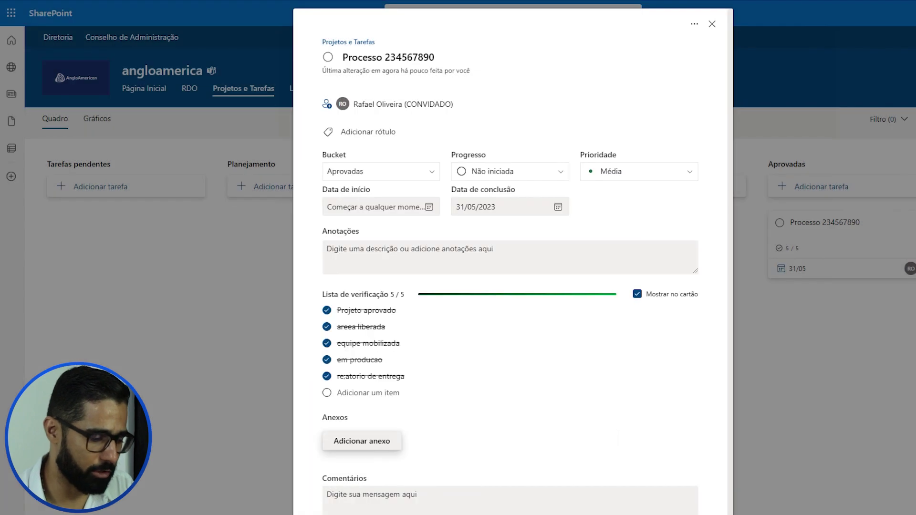
pyautogui.scroll(-1, 510, 376)
pyautogui.scroll(1, 510, 376)
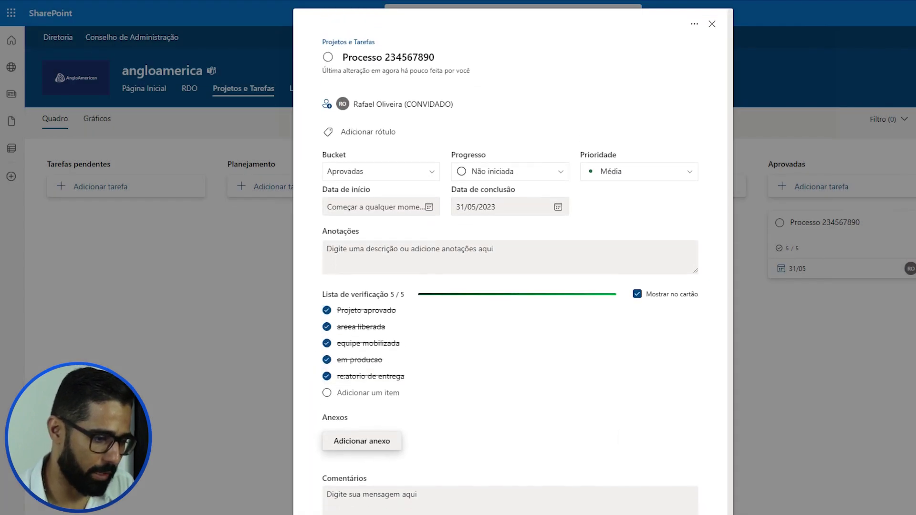
pyautogui.click(712, 24)
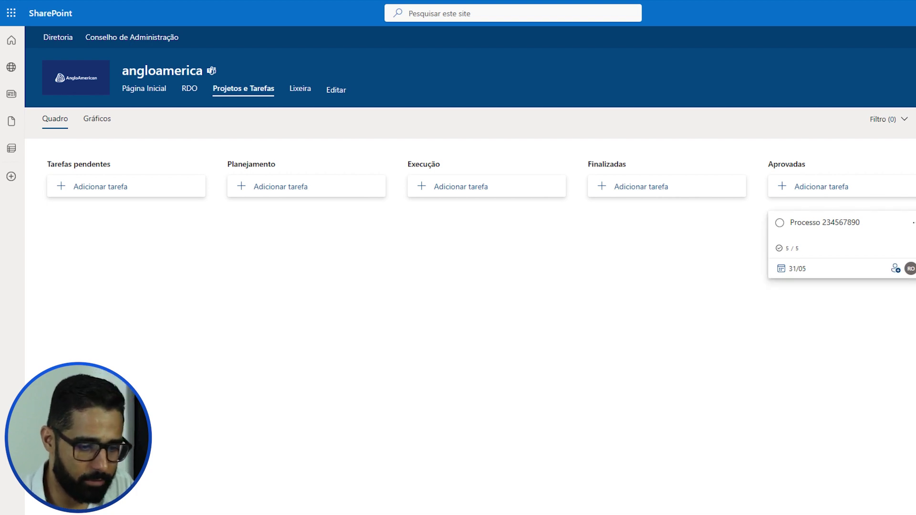
pyautogui.press('F5')
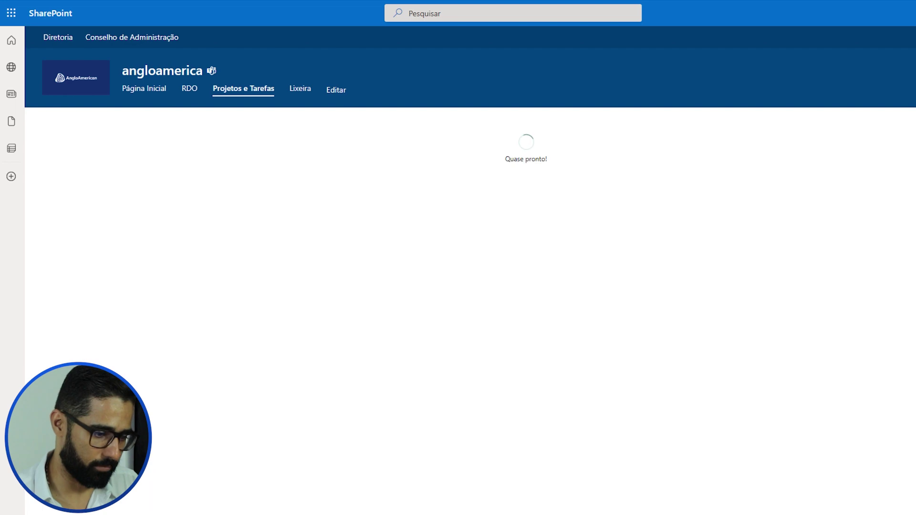
# - Open the Projetos e Tarefas plan in Planner and browse the team's Documentos library for an attachment to the Processo 234567890 task
pyautogui.hotkey('ctrl', 't')
pyautogui.hotkey('ctrl', 'v')
pyautogui.press('Return')
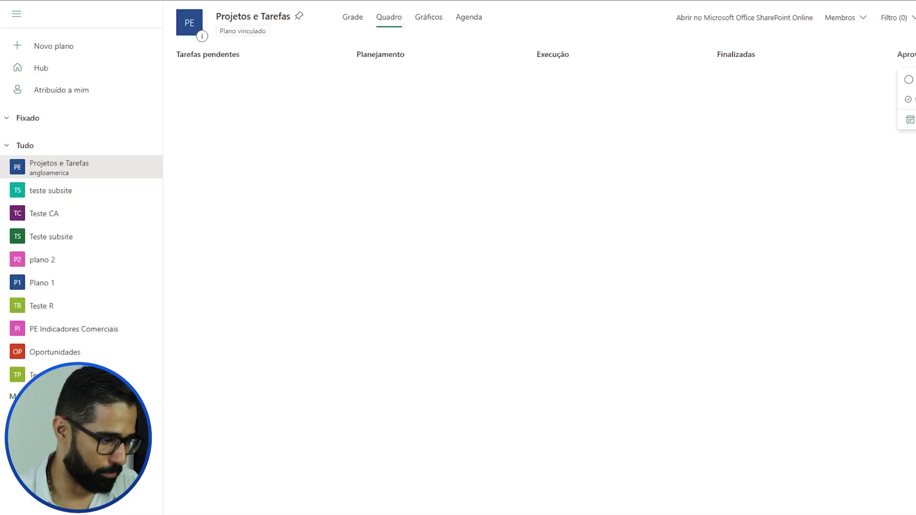
pyautogui.press('Escape')
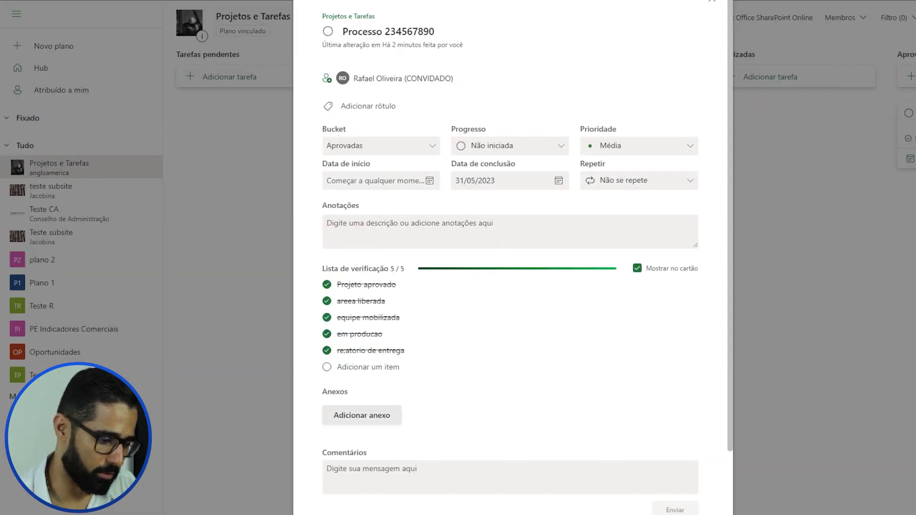
pyautogui.click(362, 415)
pyautogui.click(368, 452)
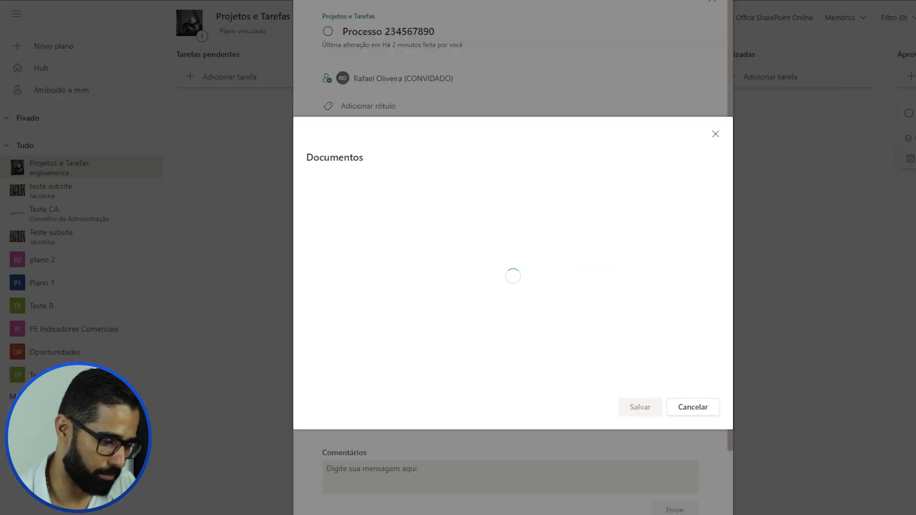
pyautogui.click(346, 215)
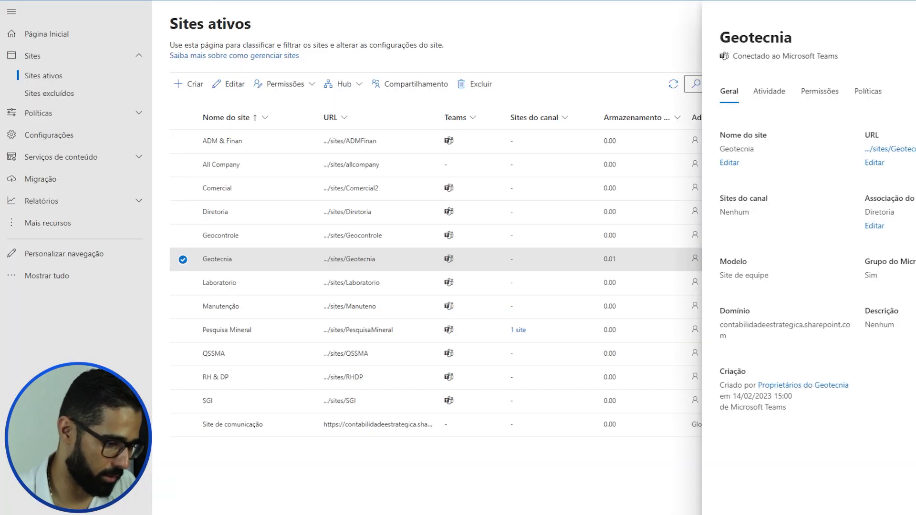
# - Switch to Teams and upload the log file from the Downloads folder to the files of Geotecnia's Geral channel
pyautogui.hotkey('alt', 'Tab')
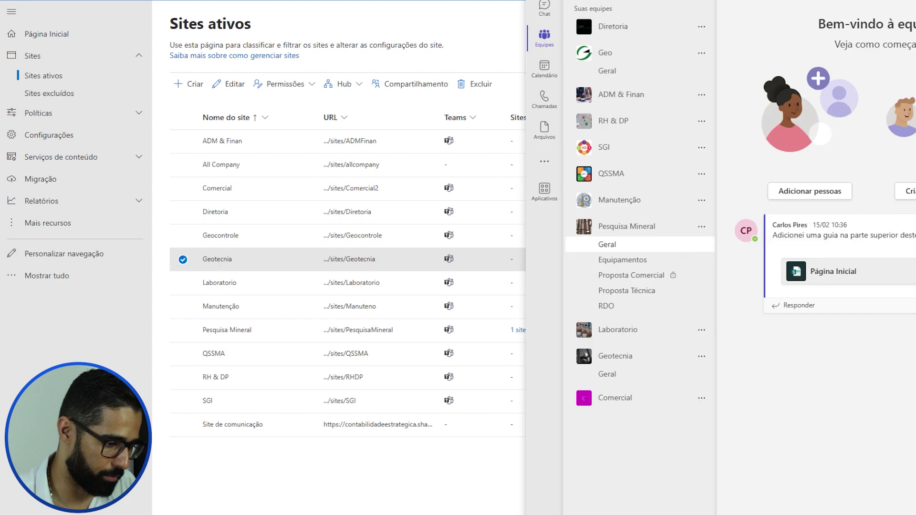
pyautogui.click(616, 356)
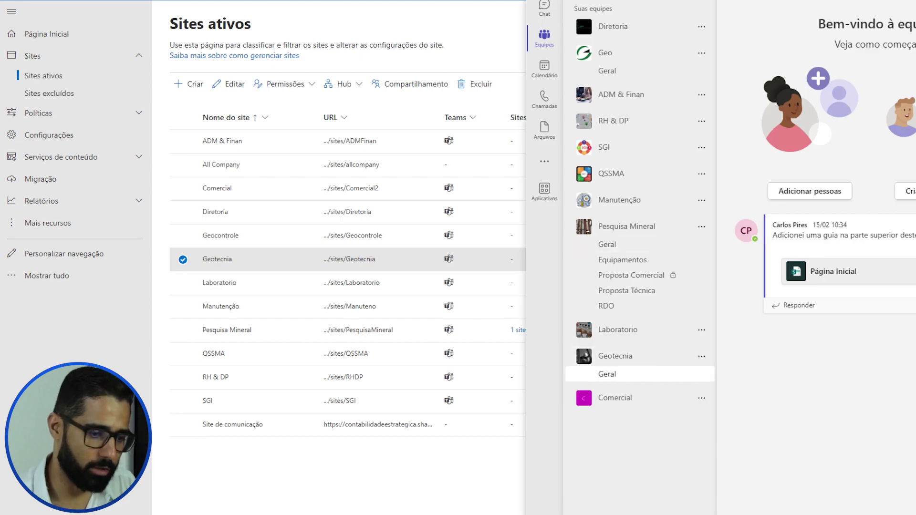
pyautogui.hotkey('alt', 'Tab')
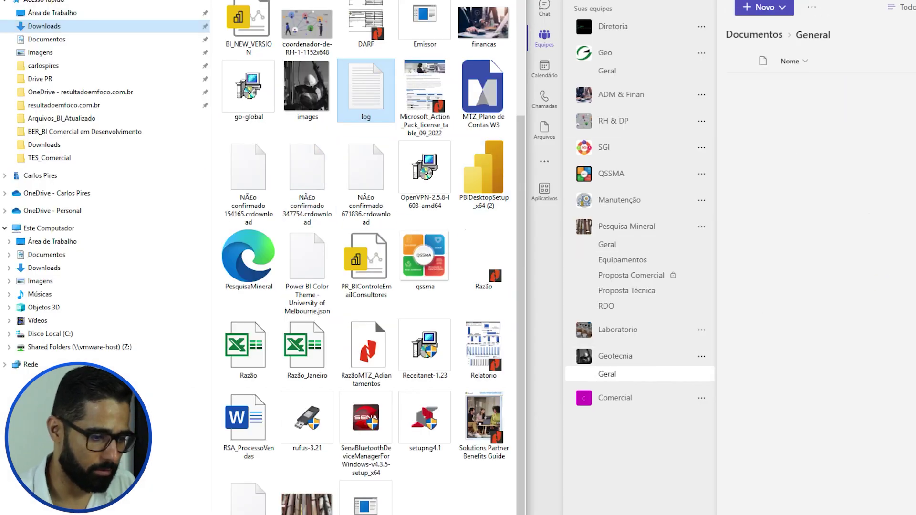
pyautogui.moveTo(365, 91); pyautogui.dragTo(764, 120)
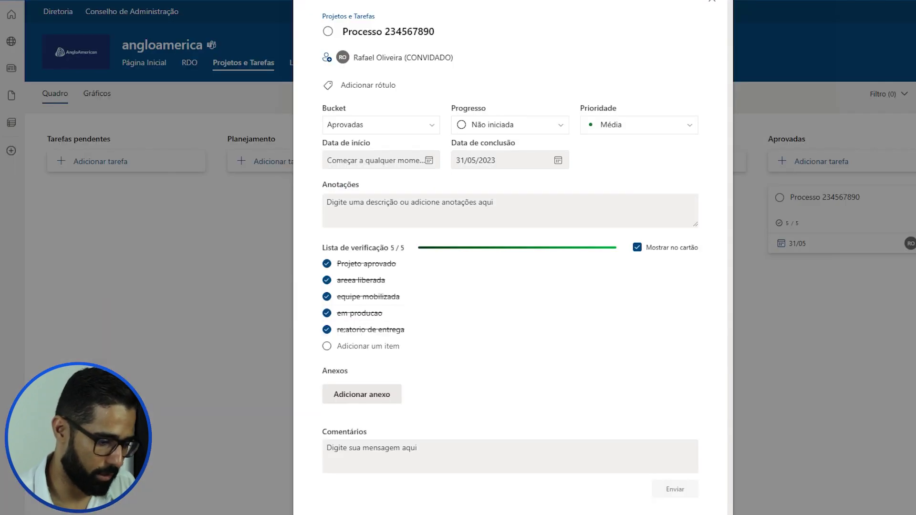
# - Attach log.txt from the team files' General folder to the Processo 234567890 task and return to the Aprovadas bucket on the board
pyautogui.click(361, 394)
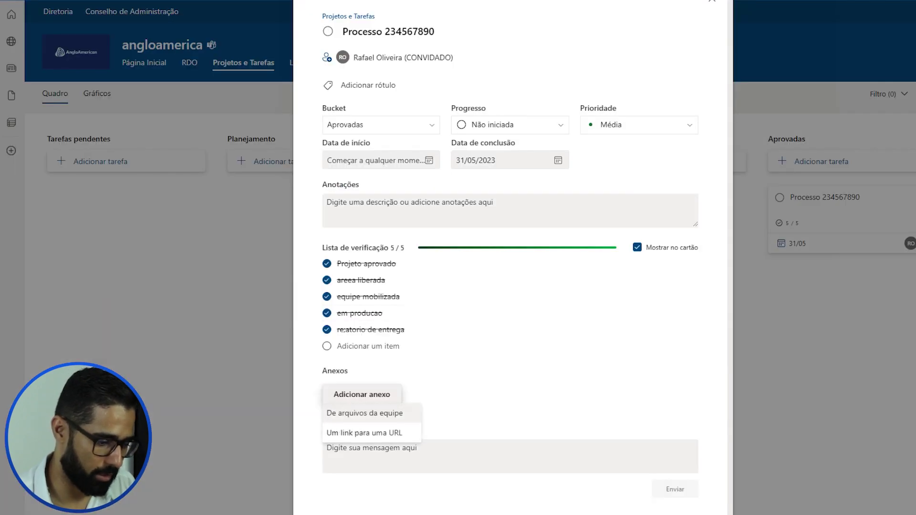
pyautogui.click(365, 414)
pyautogui.click(327, 213)
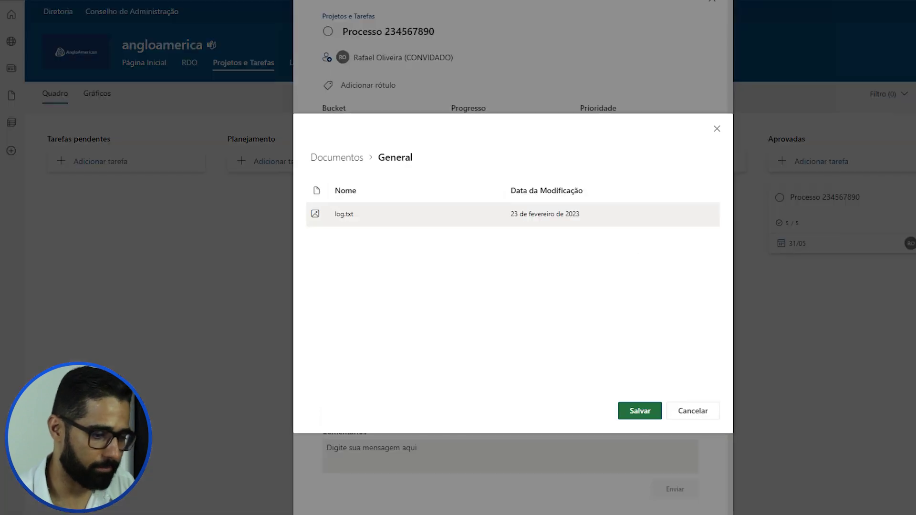
pyautogui.click(638, 409)
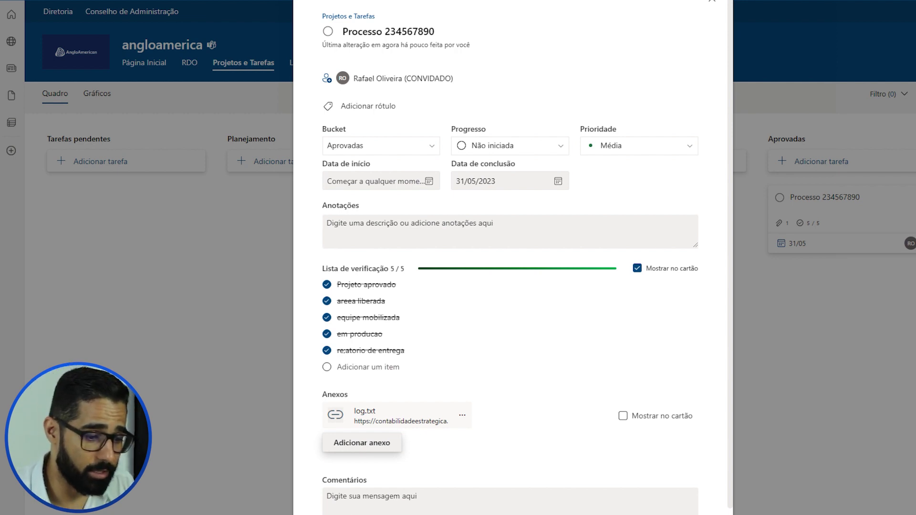
pyautogui.press('Escape')
pyautogui.hscroll(2, 471, 215)
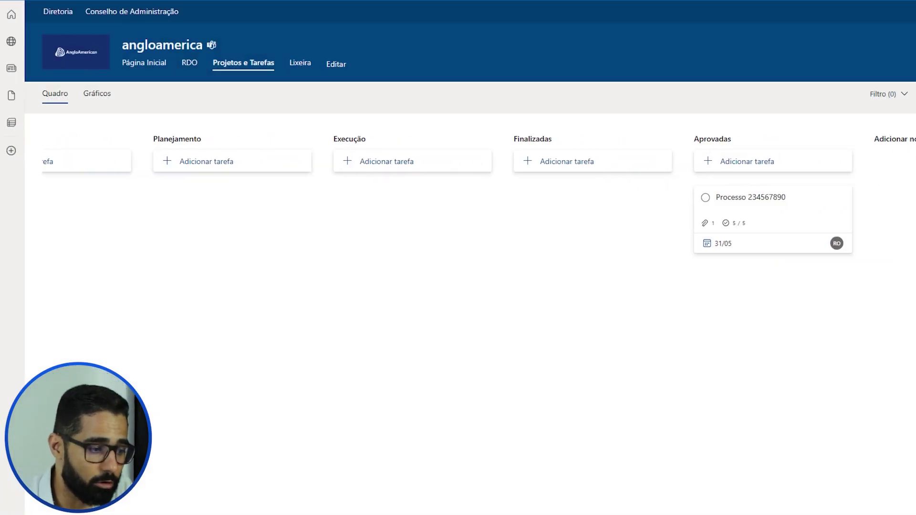